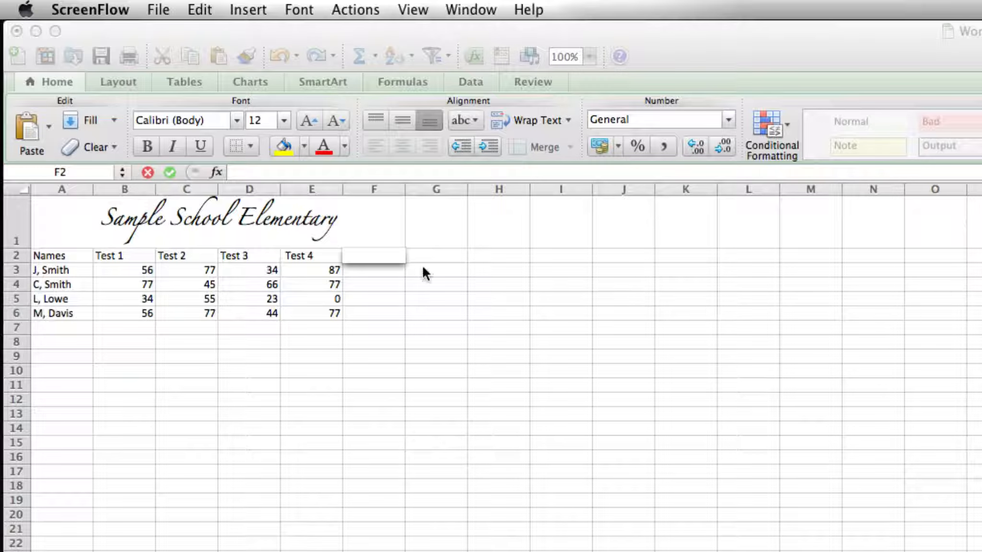
Step: Enter the column headings Project1 in F2 and Project2 in G2
click(380, 272)
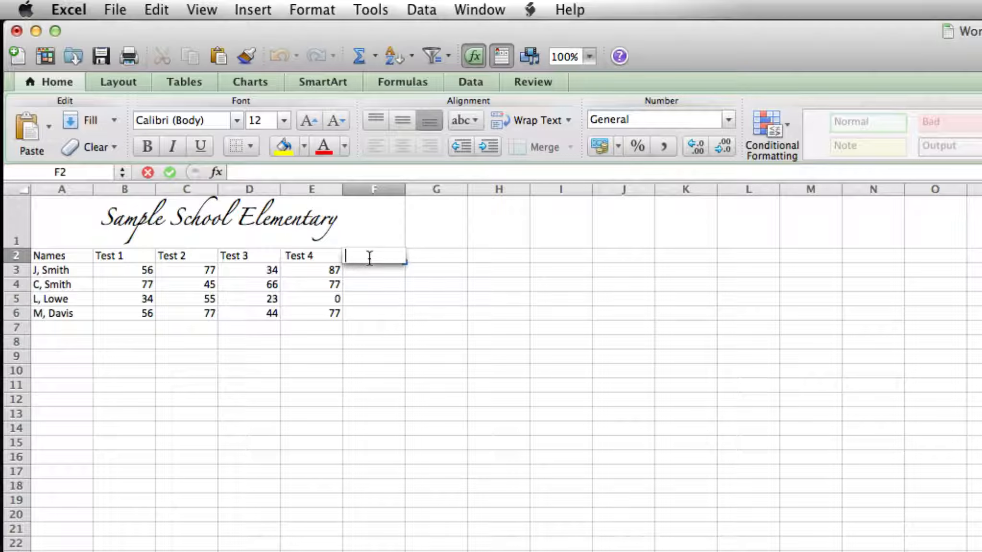
text(Projects1)
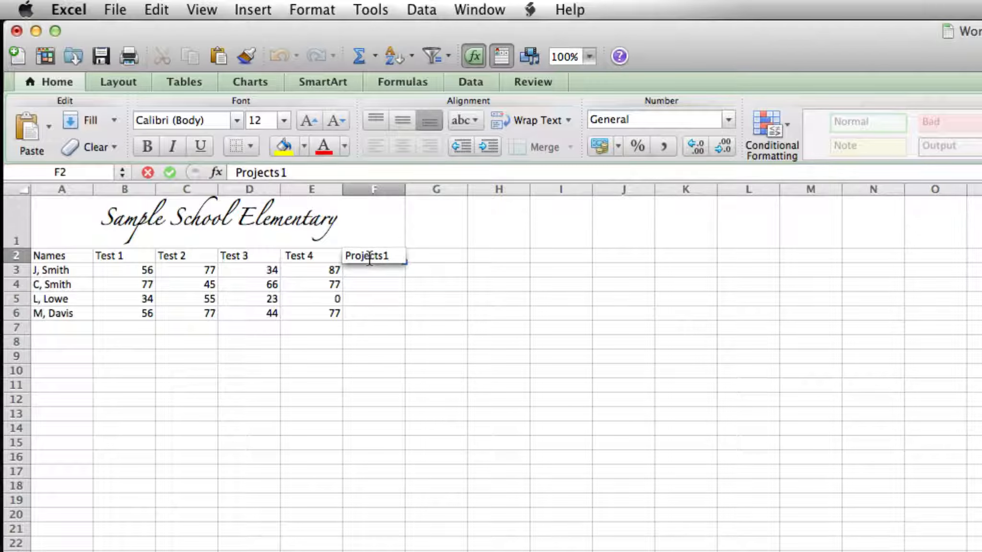
click(431, 253)
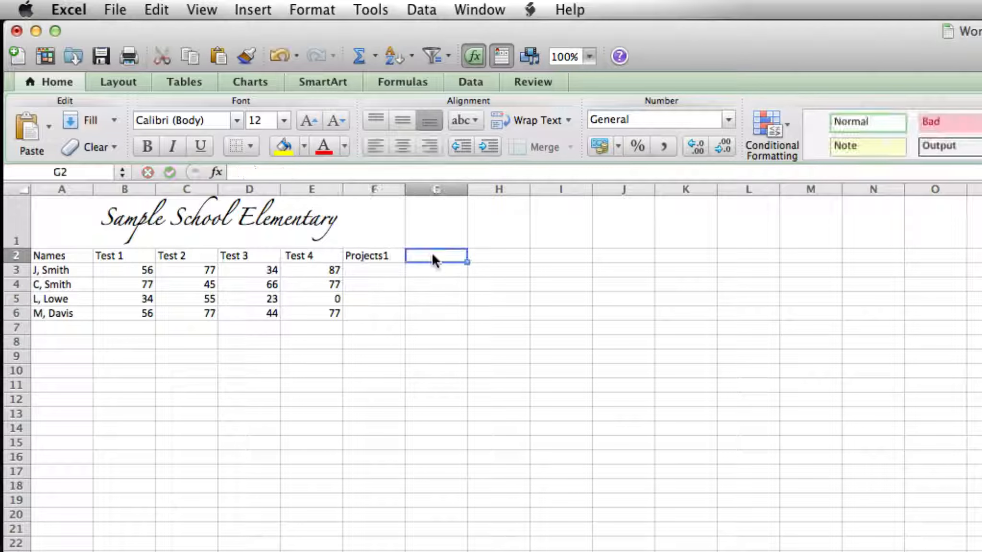
text(Project)
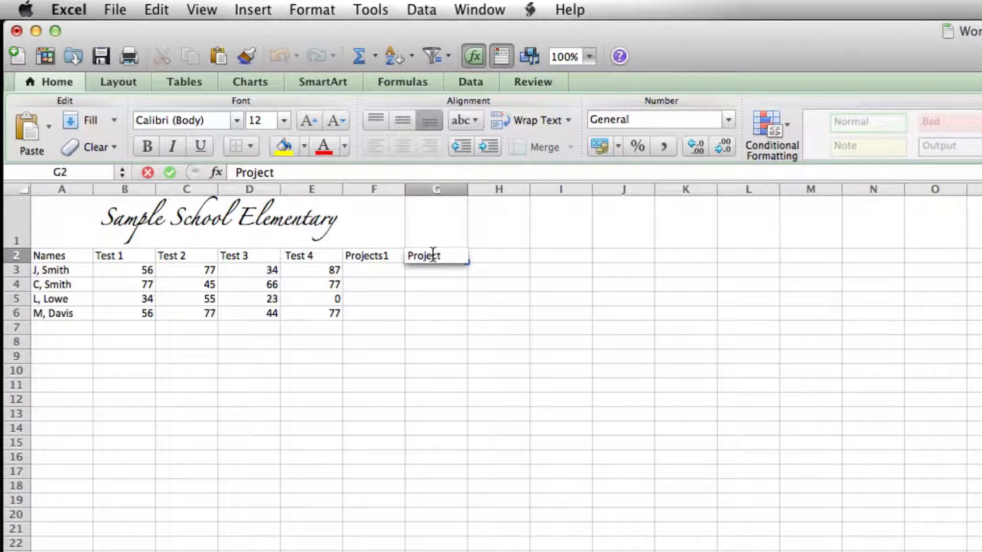
text(2)
click(383, 256)
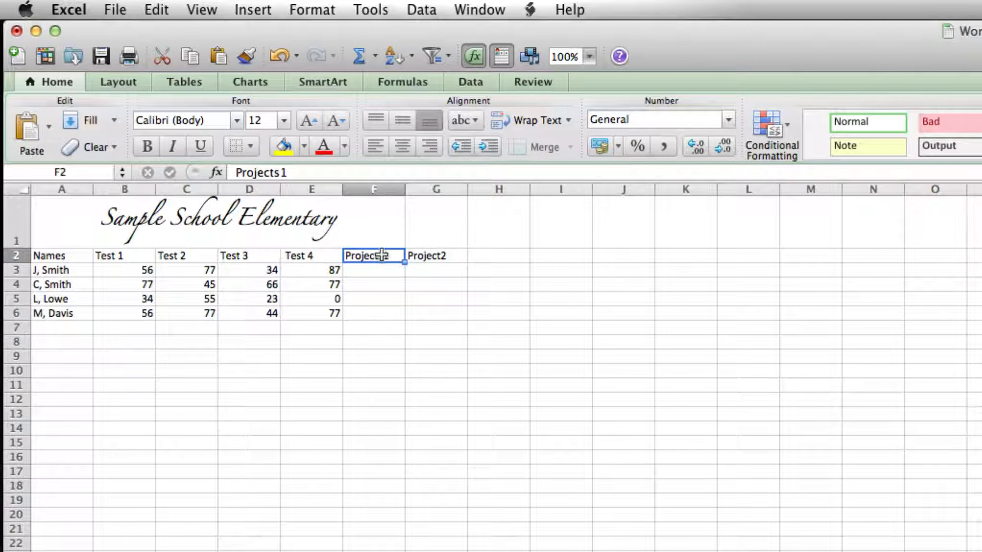
double_click(381, 257)
key(BackSpace)
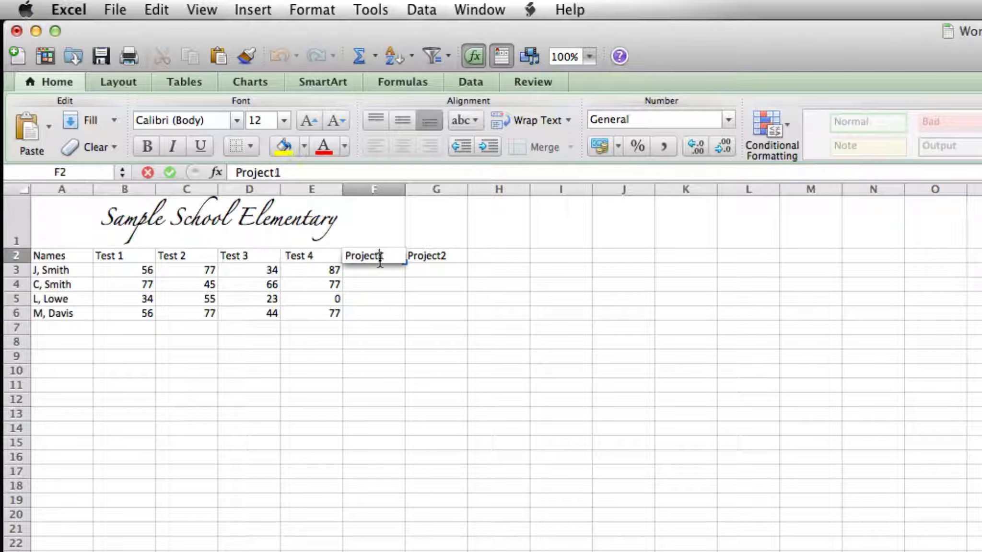
Step: Enter the column headings Homework1 in H2 and Homework2 in I2
click(488, 260)
text(Hoem)
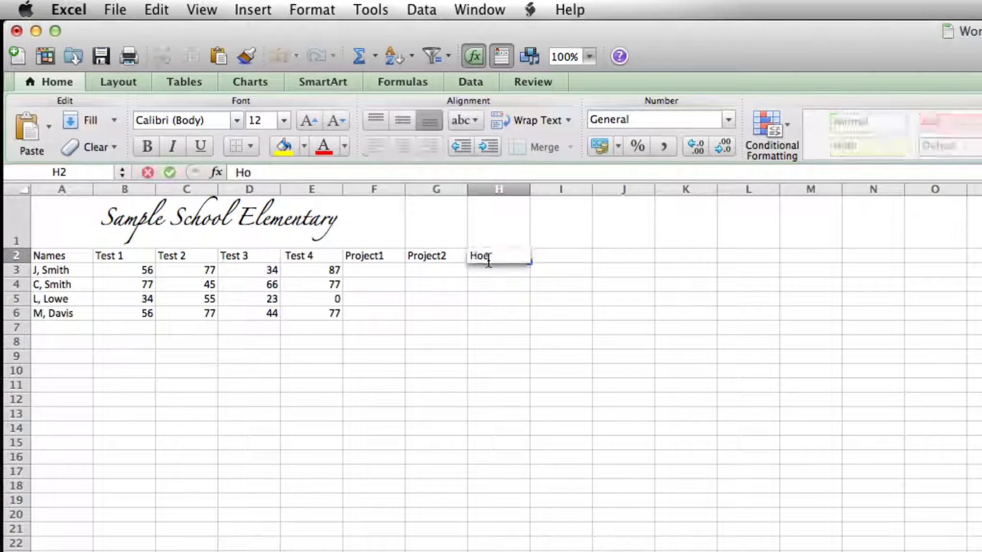
key(BackSpace)
key(BackSpace)
text(mework)
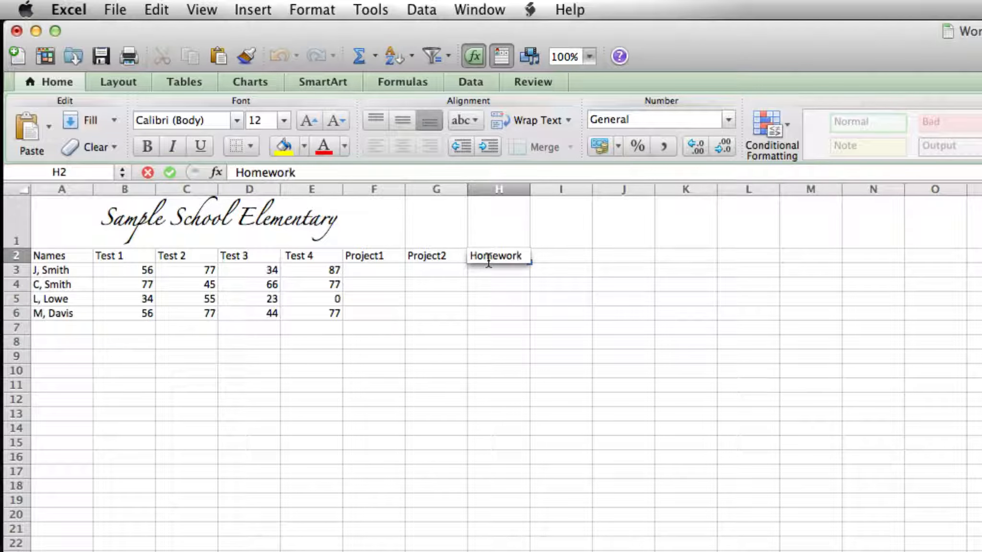
text(1)
click(552, 253)
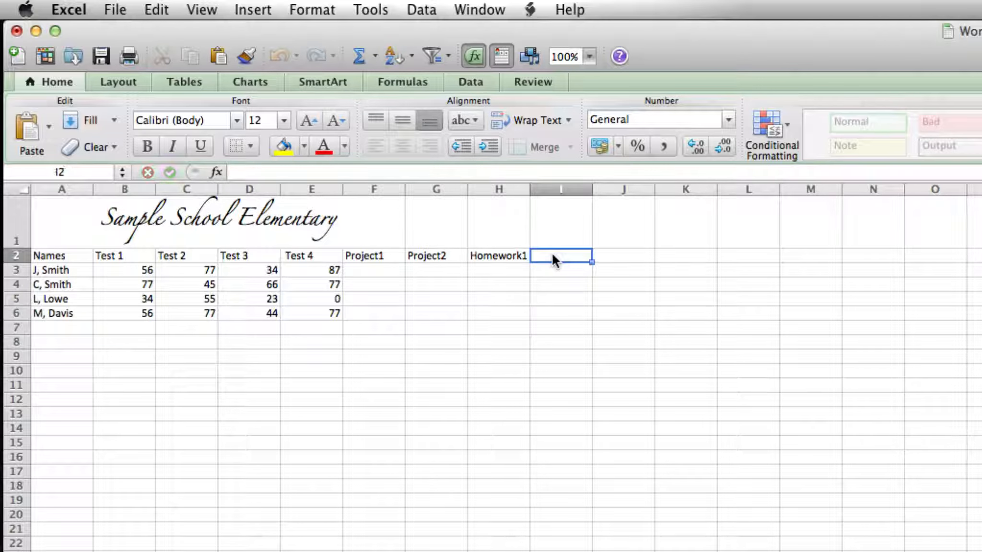
text(Homework2)
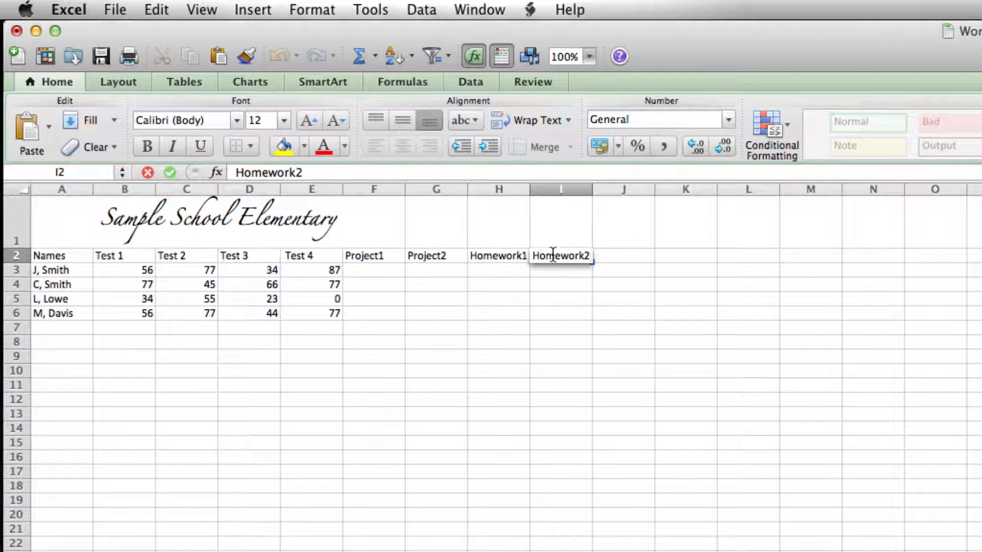
Step: Extend the homework headings as a fill series across J2 and K2, up to Homework4
click(499, 255)
shift+click(560, 257)
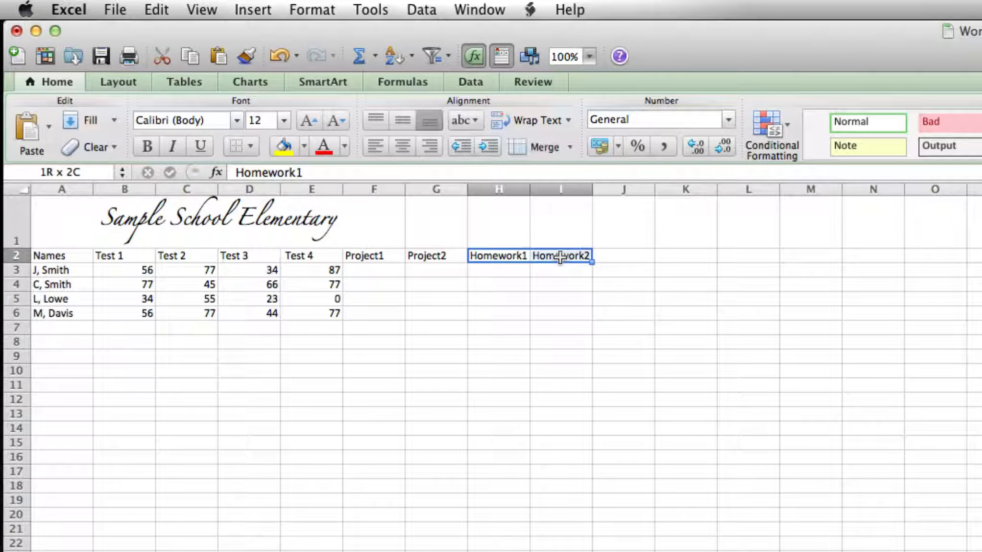
click(501, 273)
click(499, 255)
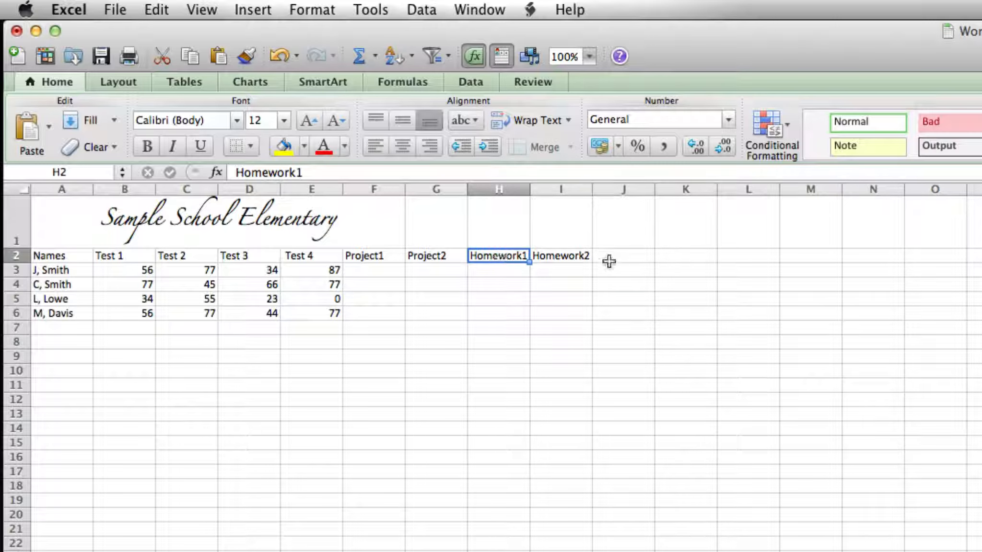
shift+click(556, 257)
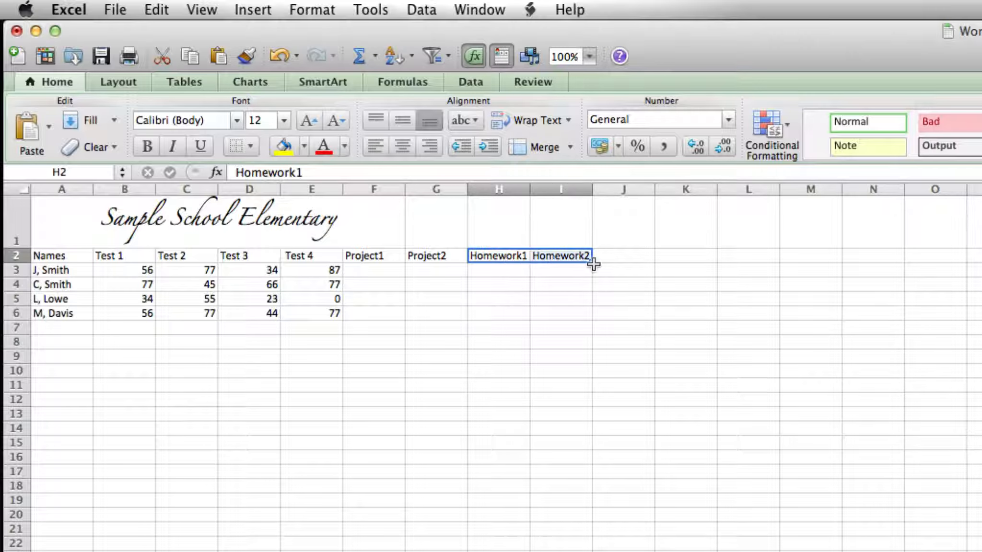
drag(593, 262, 708, 262)
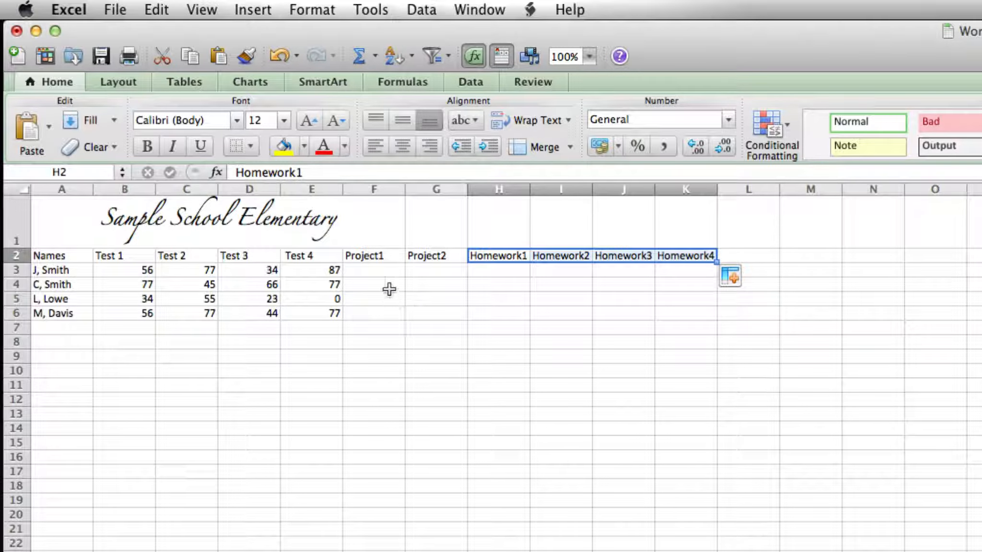
Step: Fill in the project scores for the first two students: 89 in F3 and G3, 78 in F4 and 56 in G4
click(379, 272)
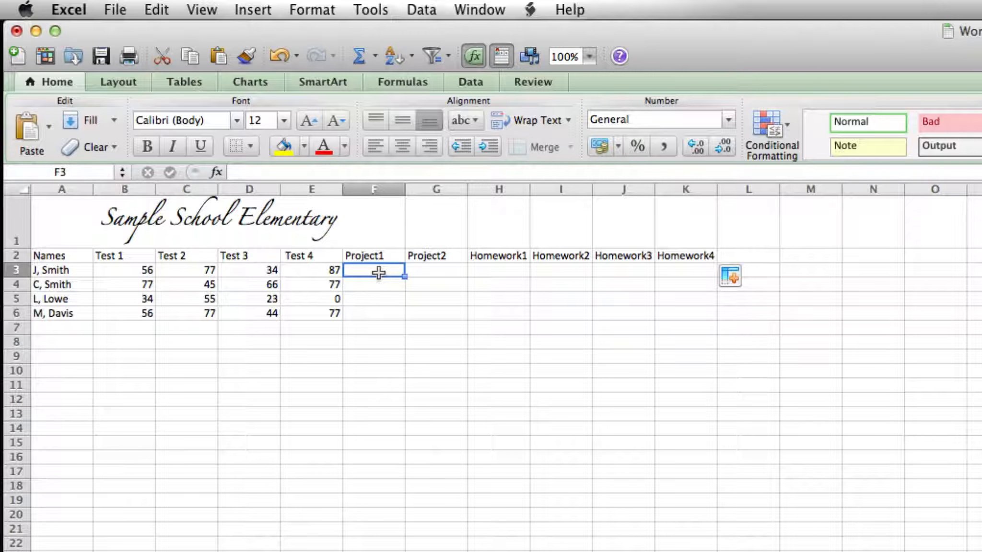
text(89)
click(430, 283)
click(434, 267)
text(89)
click(384, 285)
text(78)
click(453, 298)
click(449, 282)
text(56)
Step: Fill in the remaining project scores: 45 in F5, 77 in G5, 46 in F6 and 6 in G6
click(385, 301)
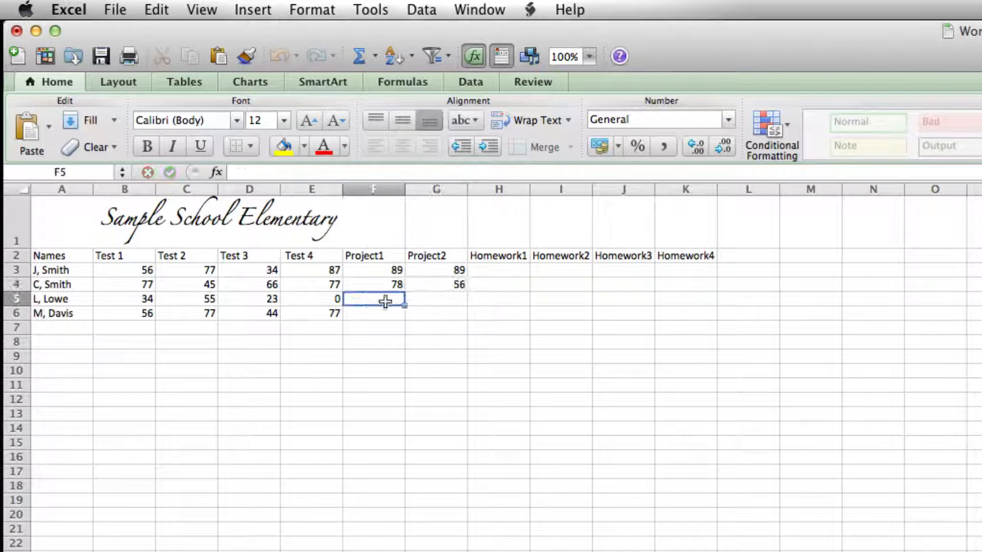
text(45)
click(449, 309)
text(6)
click(449, 301)
text(7)
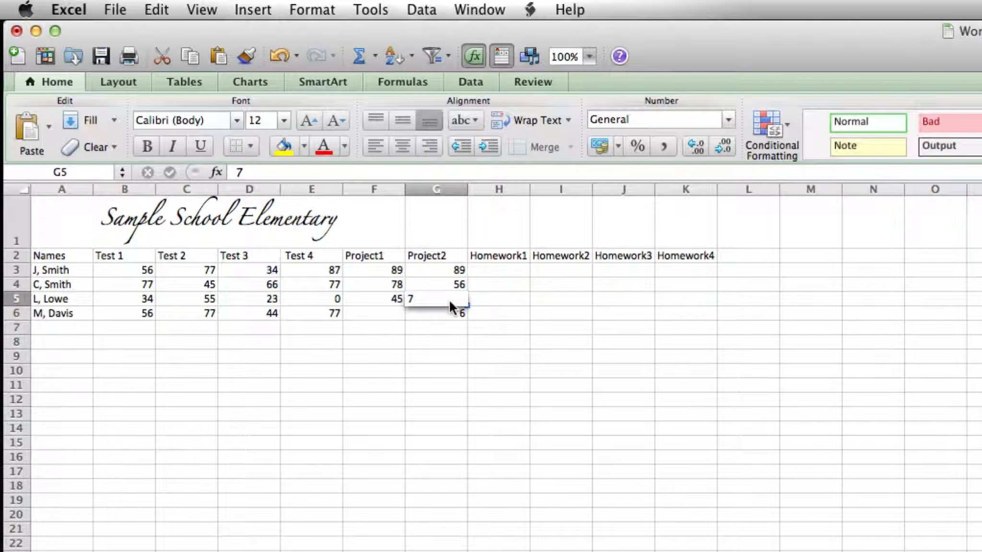
text(7)
click(378, 313)
text(46)
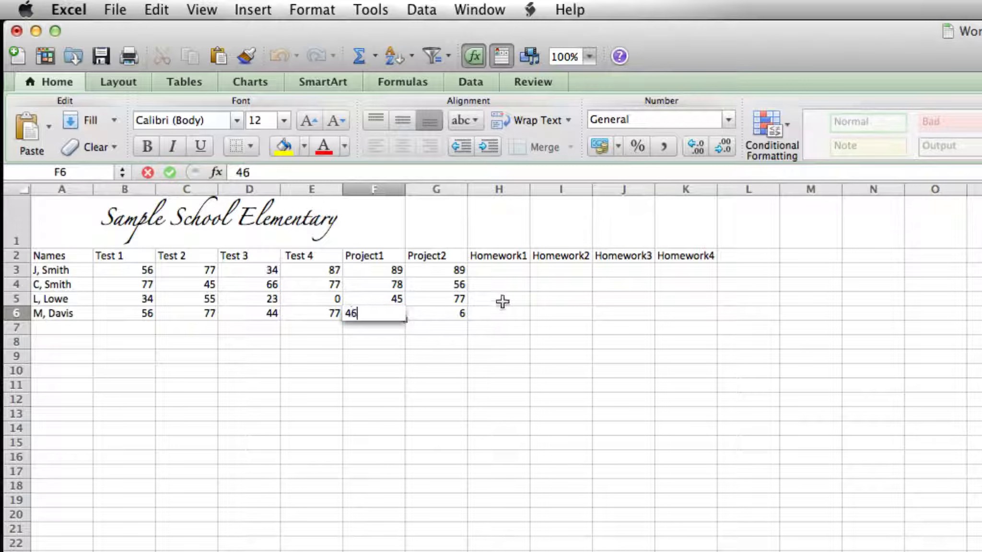
Step: Enter the homework scores 74 in H4, 45 in H3 and 66 in I3
click(506, 283)
text(74)
click(507, 270)
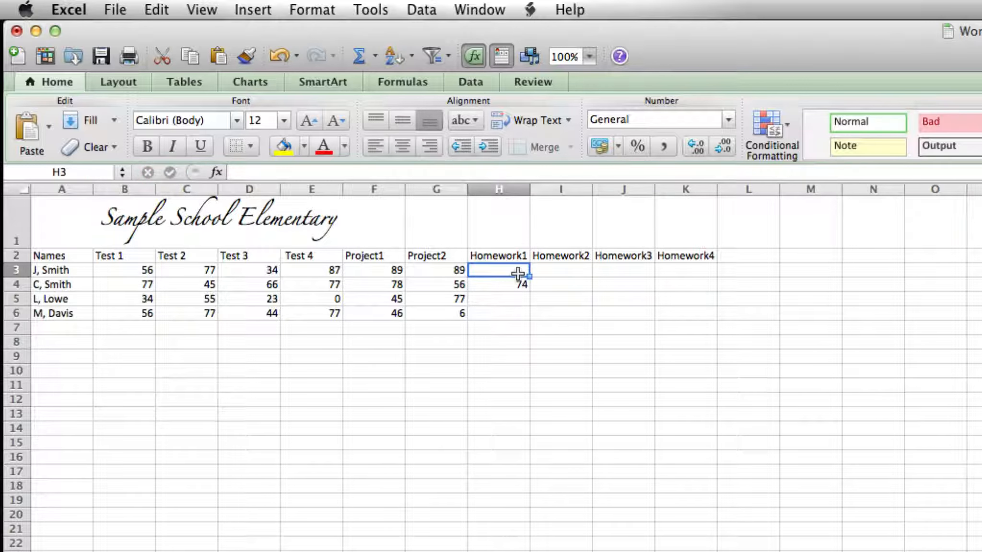
text(45)
key(Tab)
text(66)
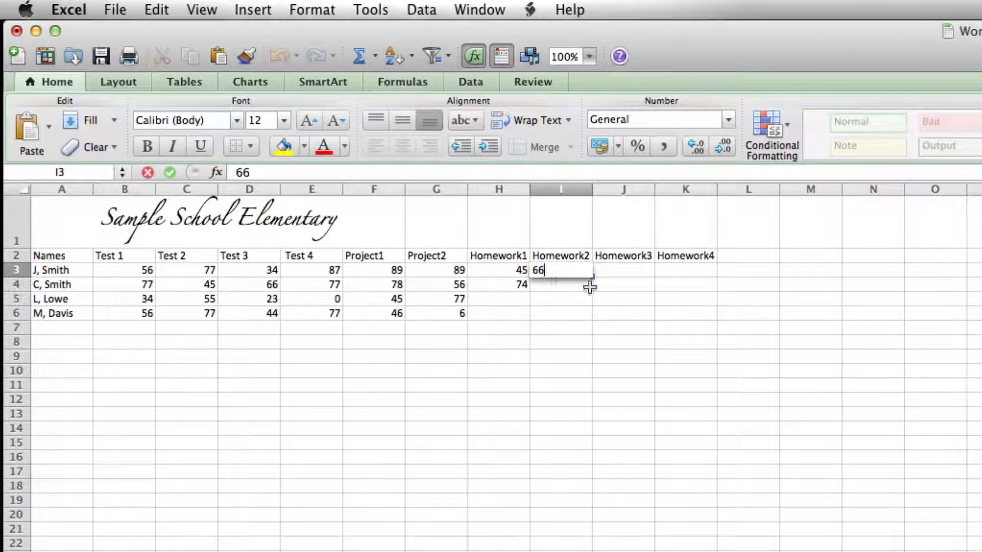
key(Return)
Step: Enter the homework scores 89 in J3, 78 in K3 and 99 in I5
click(642, 271)
text(89)
click(686, 271)
text(778)
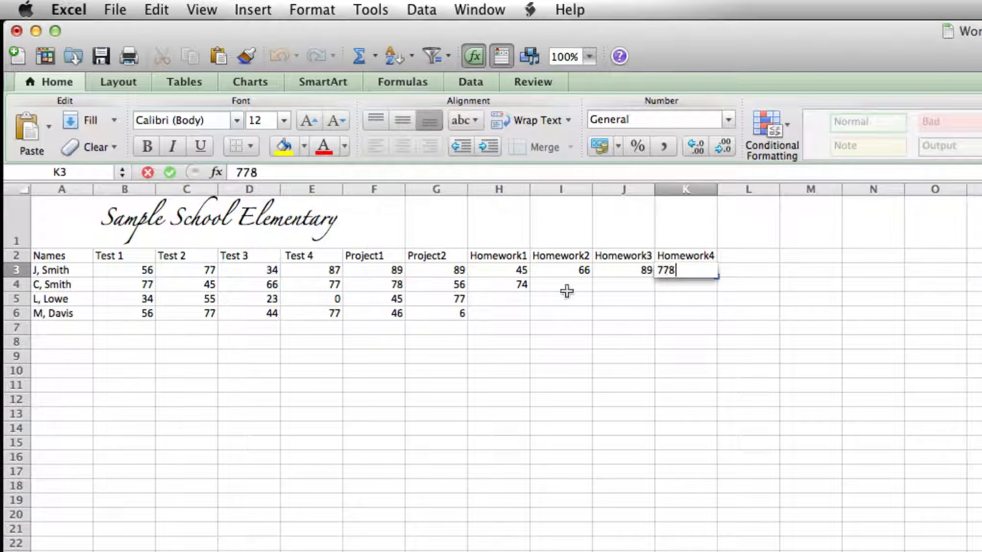
click(566, 296)
text(99)
click(701, 270)
click(703, 270)
key(BackSpace)
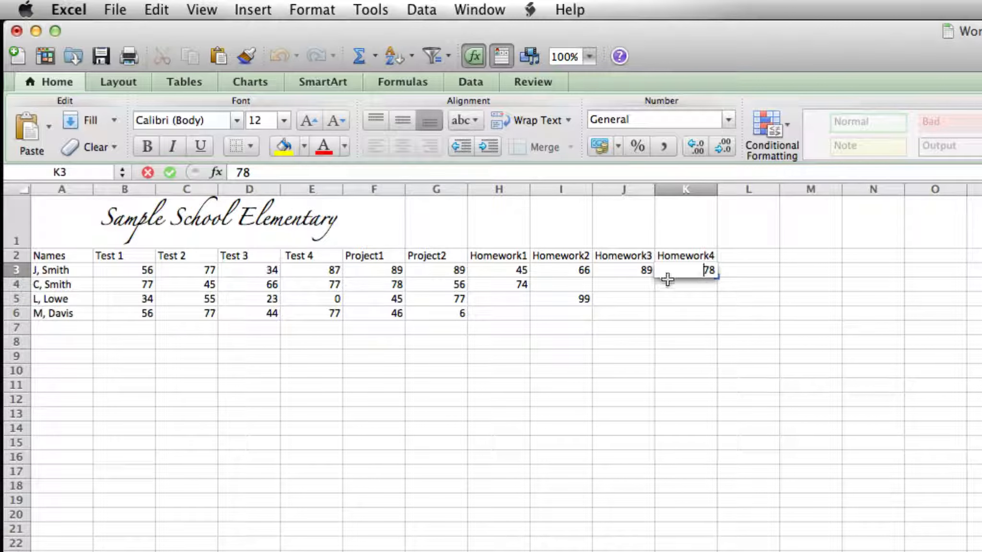
Step: Complete the homework scores in row 4 with 96 in I4, 66 in J4 and 45 in K4
click(586, 288)
text(96)
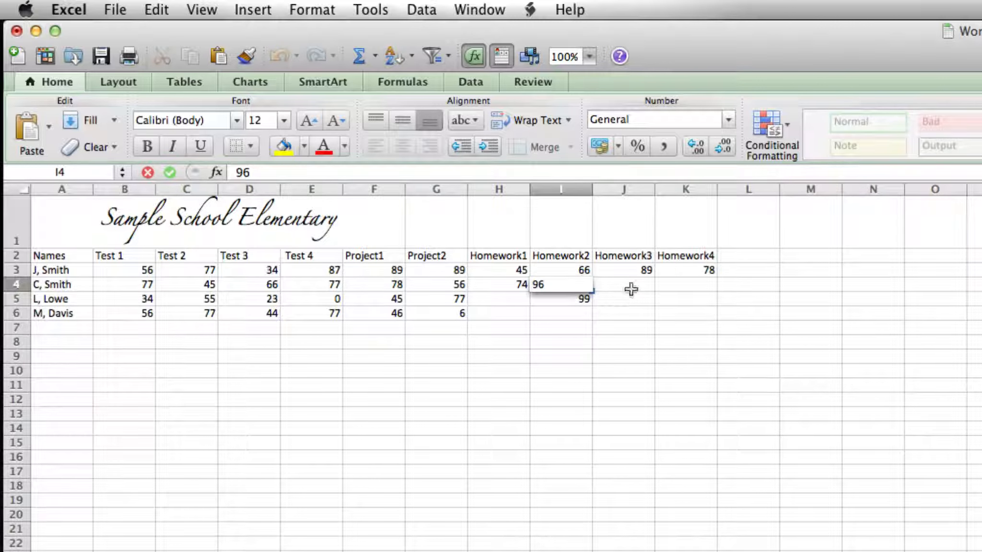
click(631, 289)
text(66)
click(691, 290)
text(445)
click(636, 301)
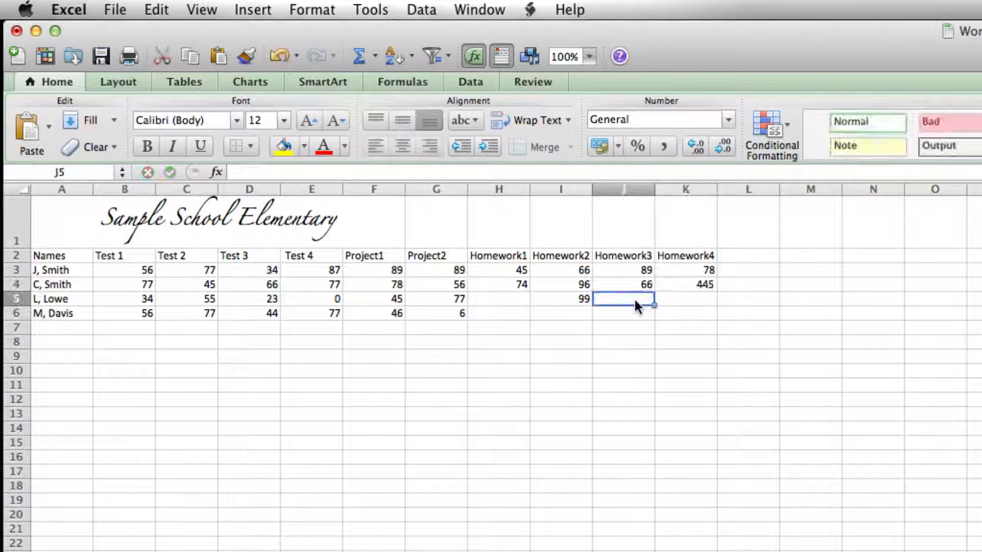
click(686, 284)
double_click(691, 284)
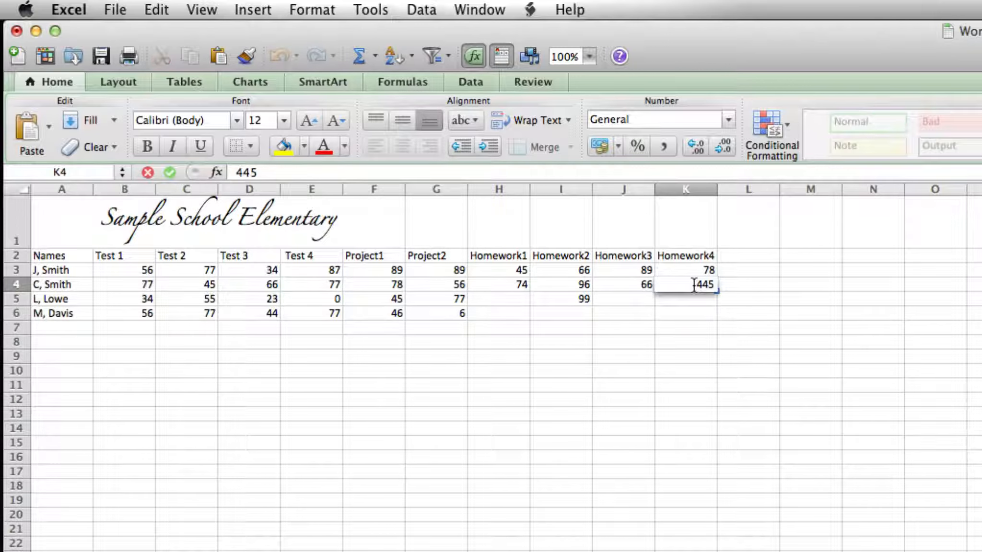
key(BackSpace)
Step: Complete the homework scores in row 5 with 55 in J5, 44 in K5 and 52 in H5
click(630, 300)
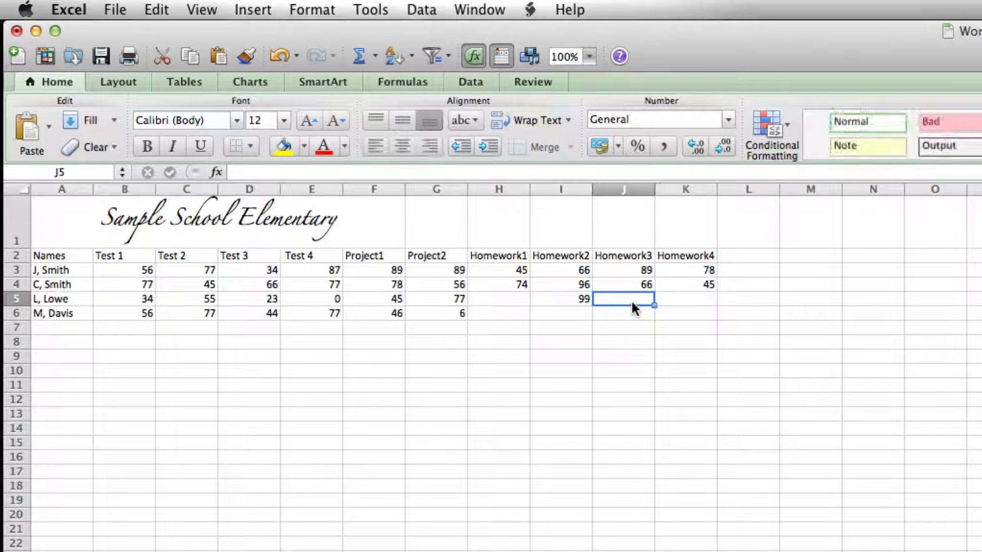
text(55)
key(Tab)
text(445)
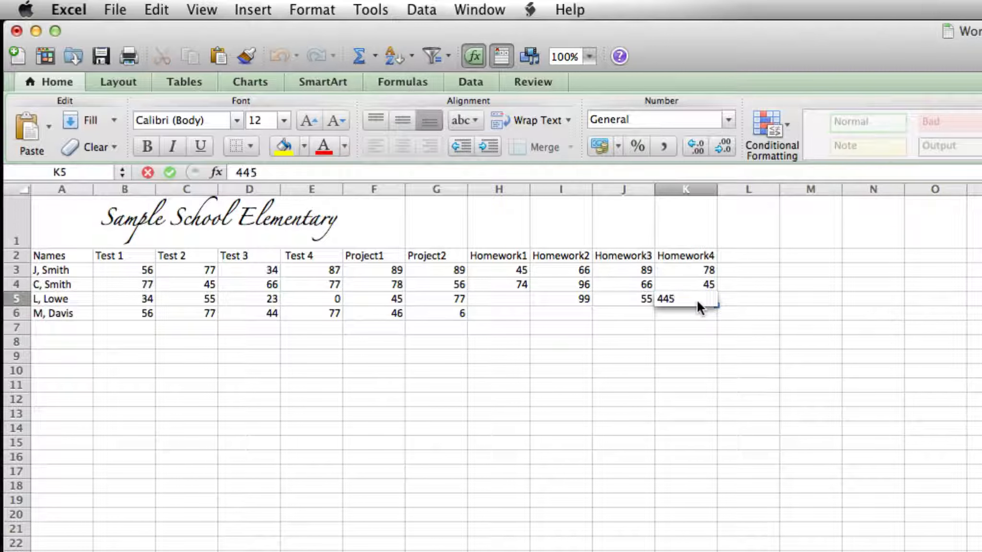
key(BackSpace)
click(519, 310)
click(517, 300)
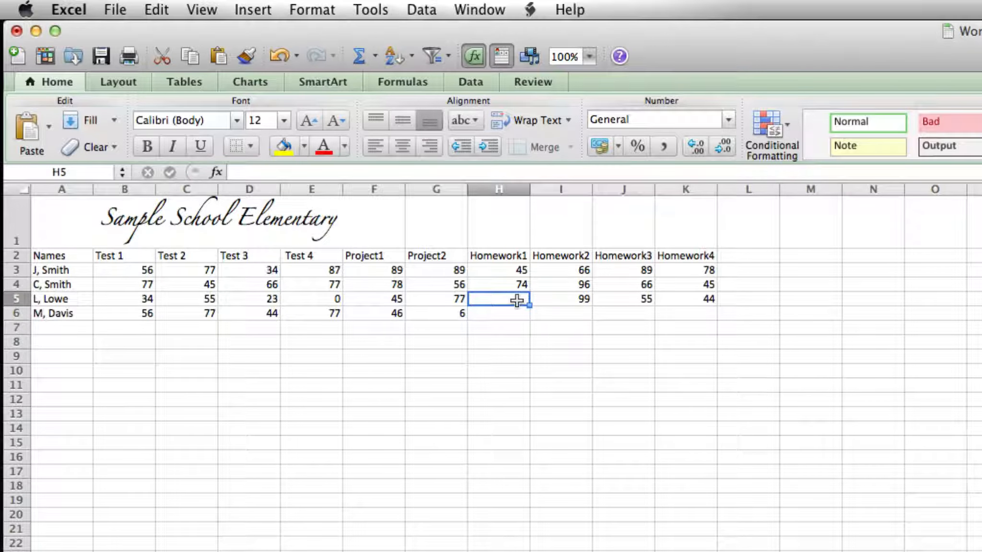
text(52)
Step: Fill in the homework scores in row 6: 56 in H6, 55 in I6, 69 in J6 and 87 in K6
click(507, 314)
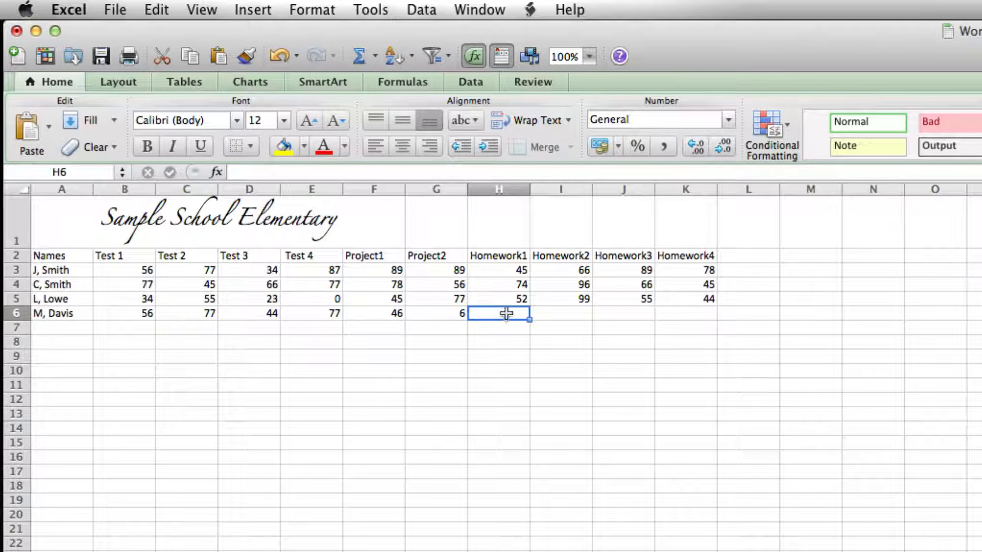
key(Tab)
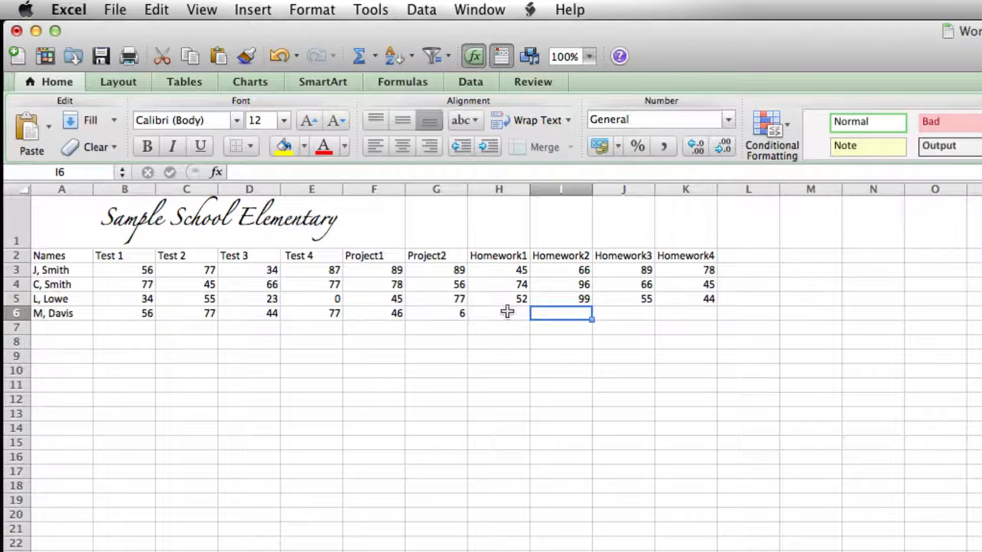
click(507, 311)
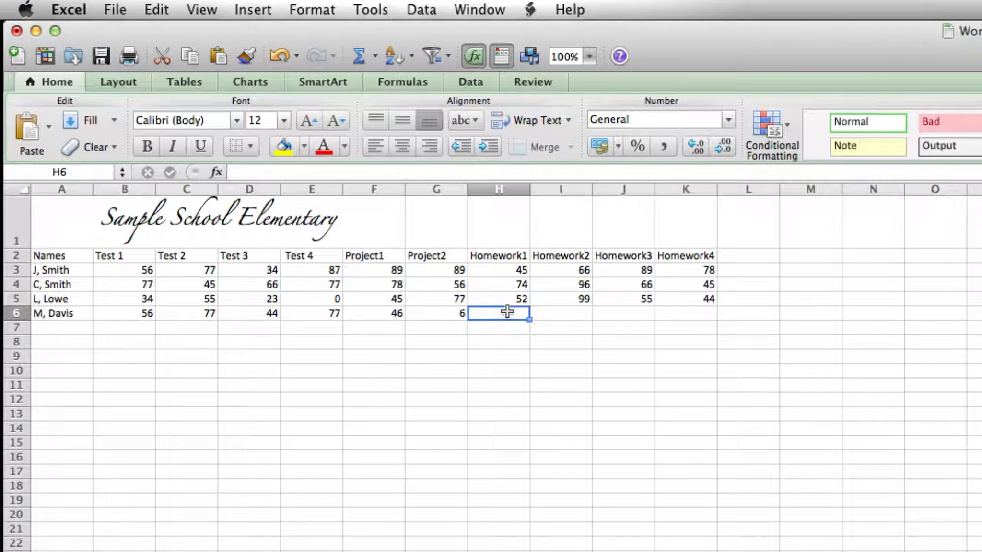
text(56)
key(Tab)
text(55)
key(Tab)
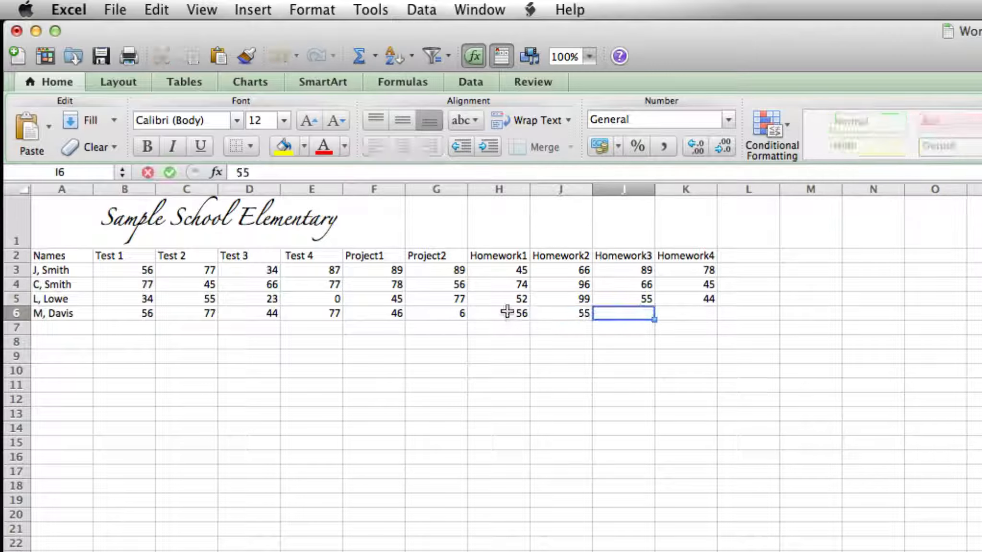
text(69)
key(Tab)
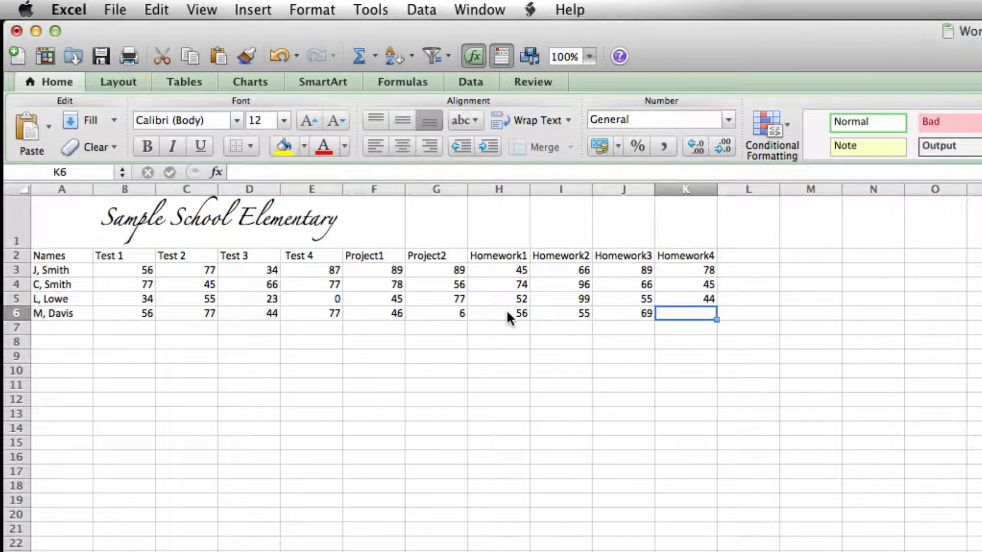
text(87)
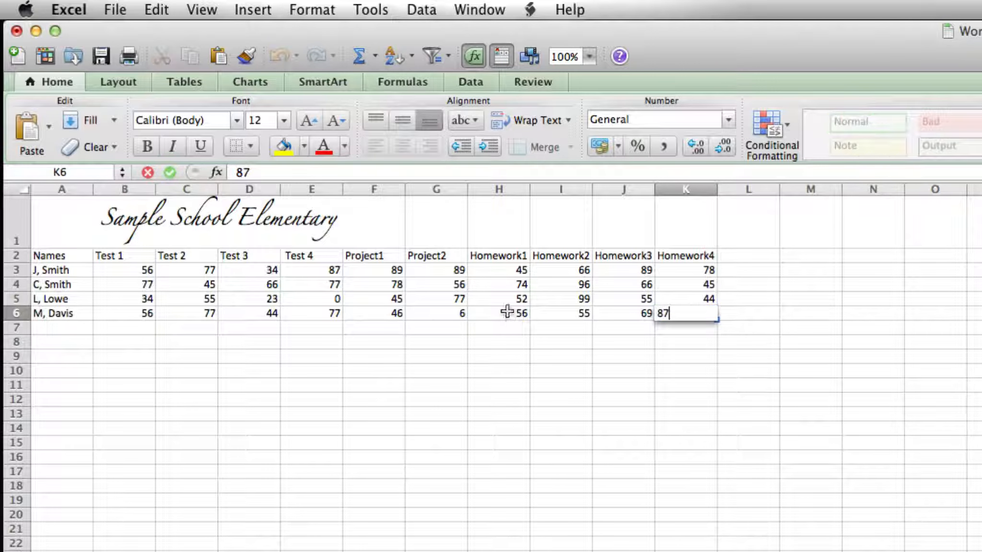
click(508, 311)
click(515, 342)
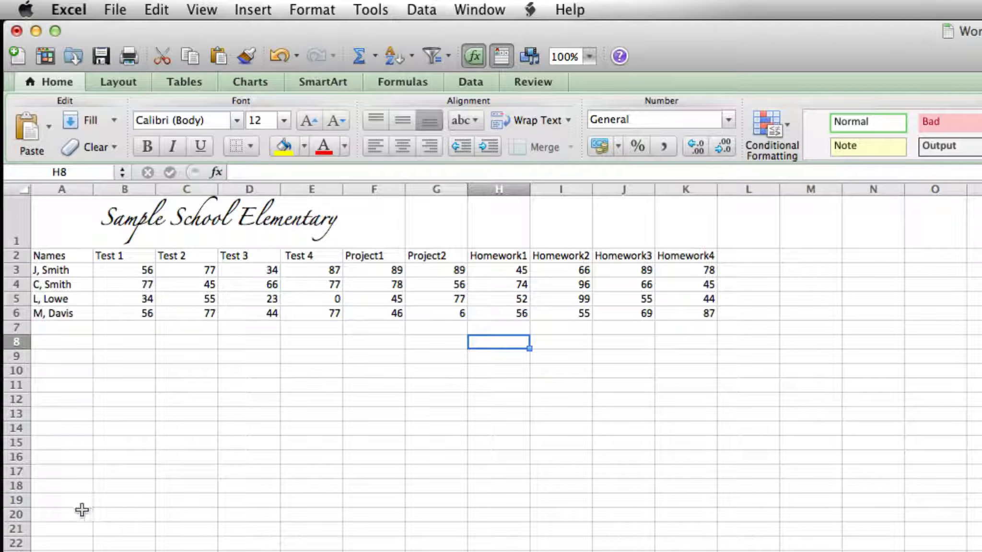
Step: Enter the heading Key in B13, below the student scores
click(204, 415)
click(121, 416)
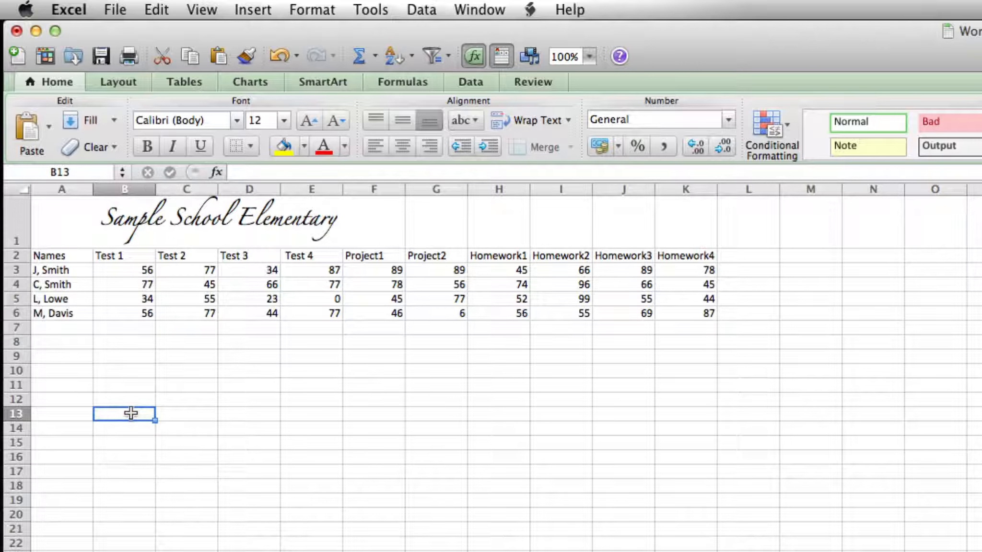
text(Key)
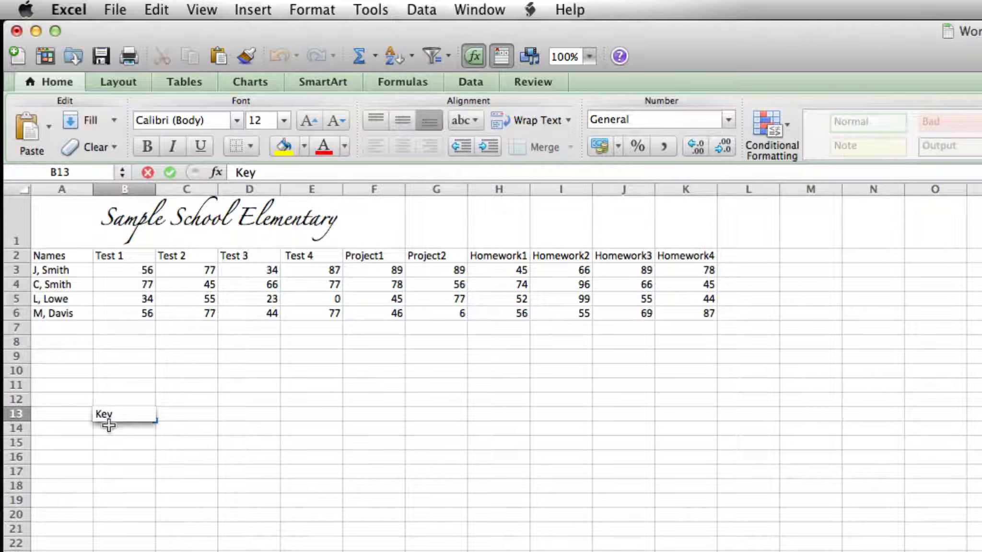
Step: List the first two grade weightings under the key heading: Test= 40% in B14 and Project= 50% in B15
click(125, 430)
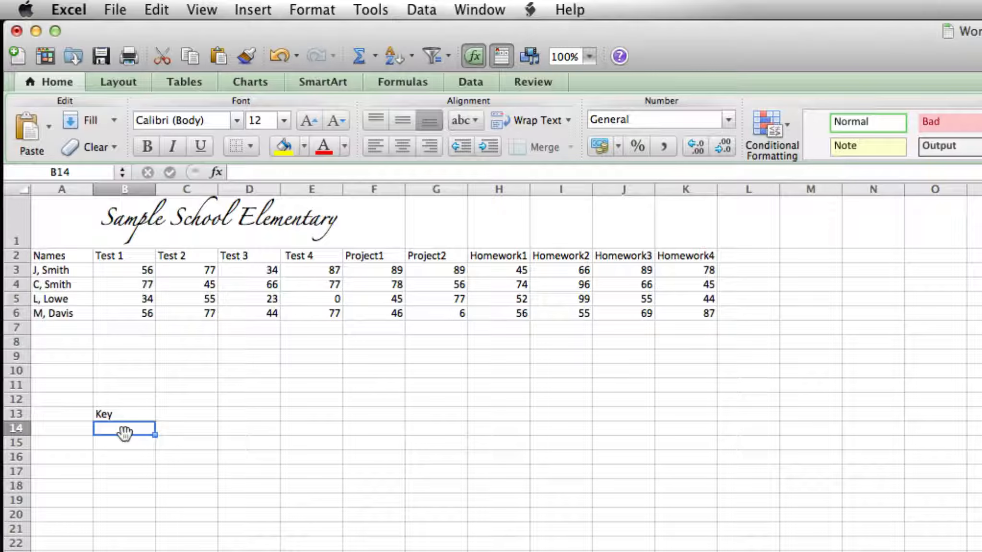
text(Ters)
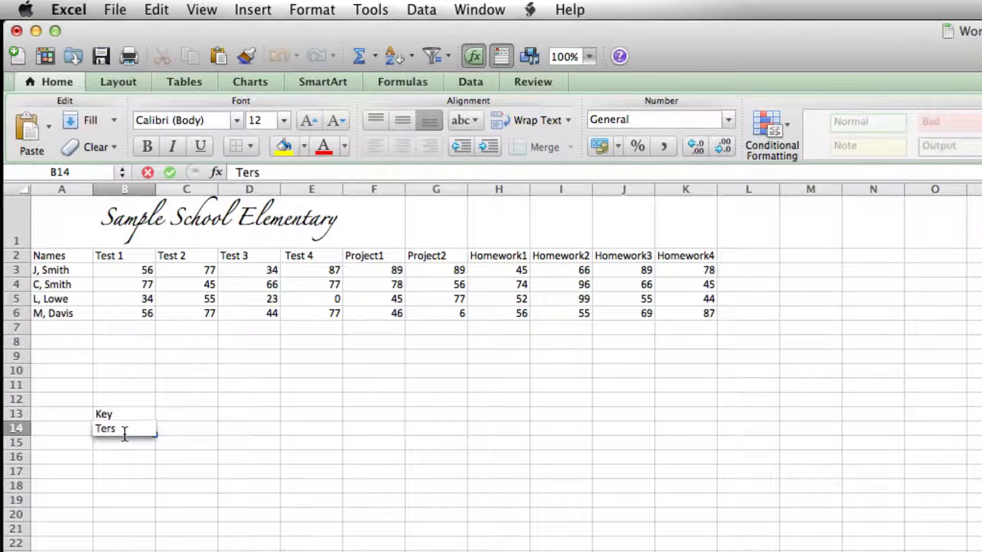
key(BackSpace)
key(BackSpace)
text(st= 4)
key(BackSpace)
text(40%)
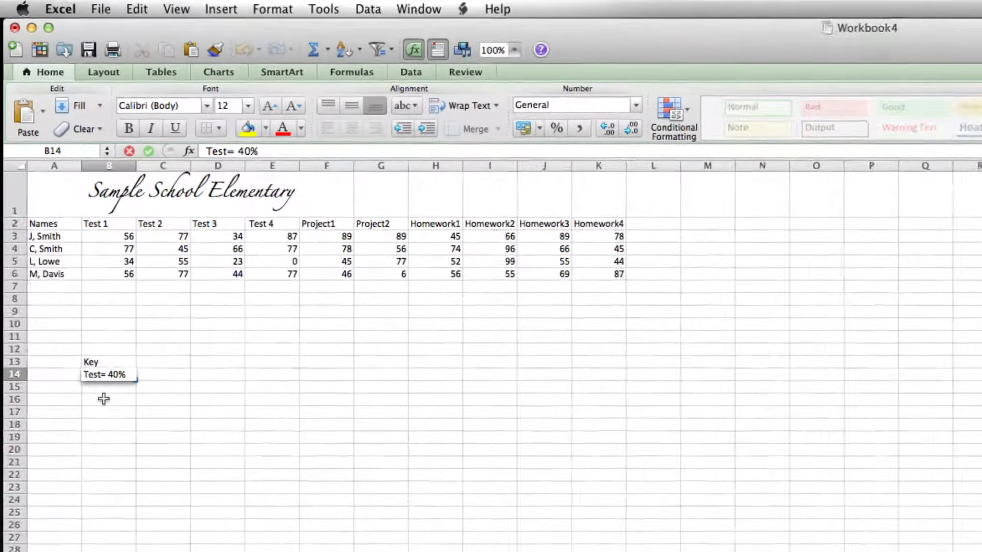
key(Return)
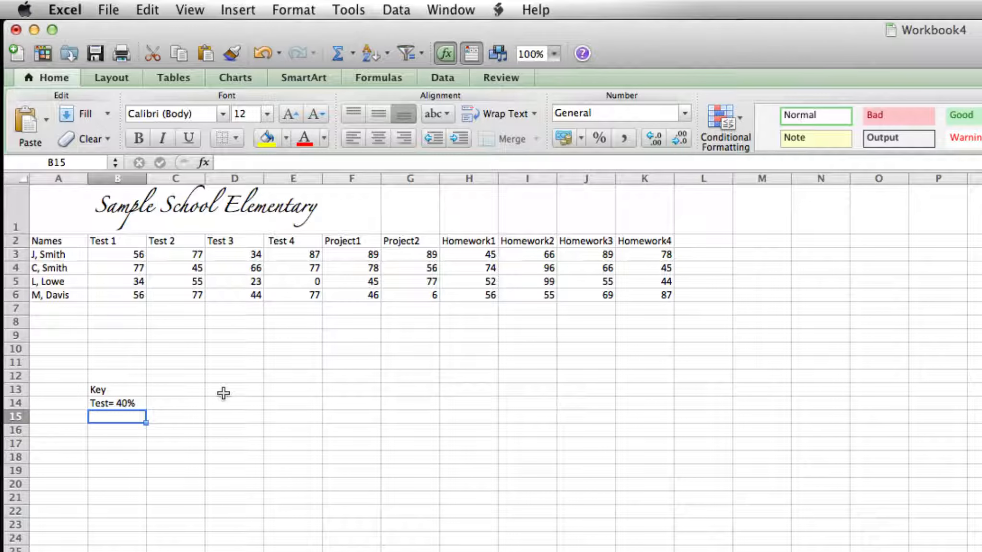
text(Project)
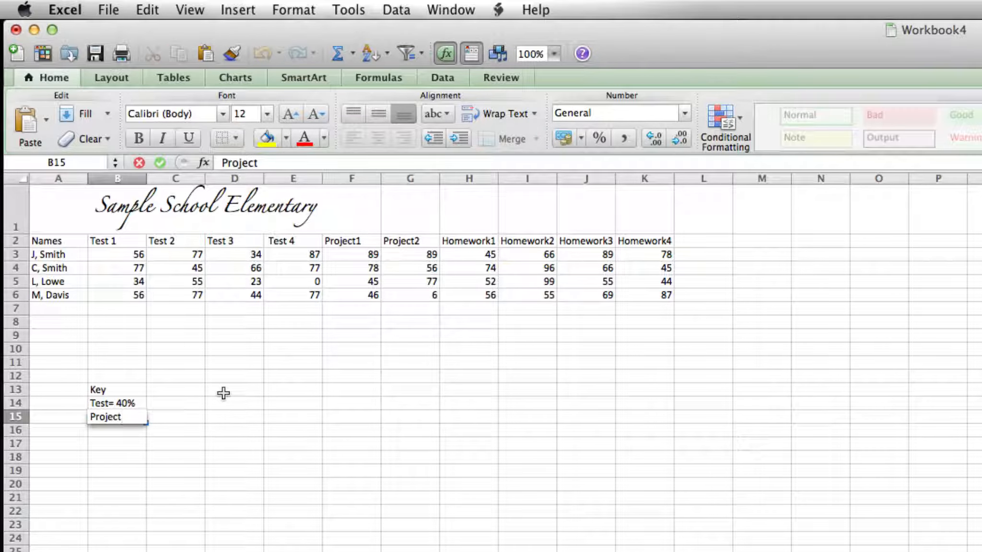
text(= 50%)
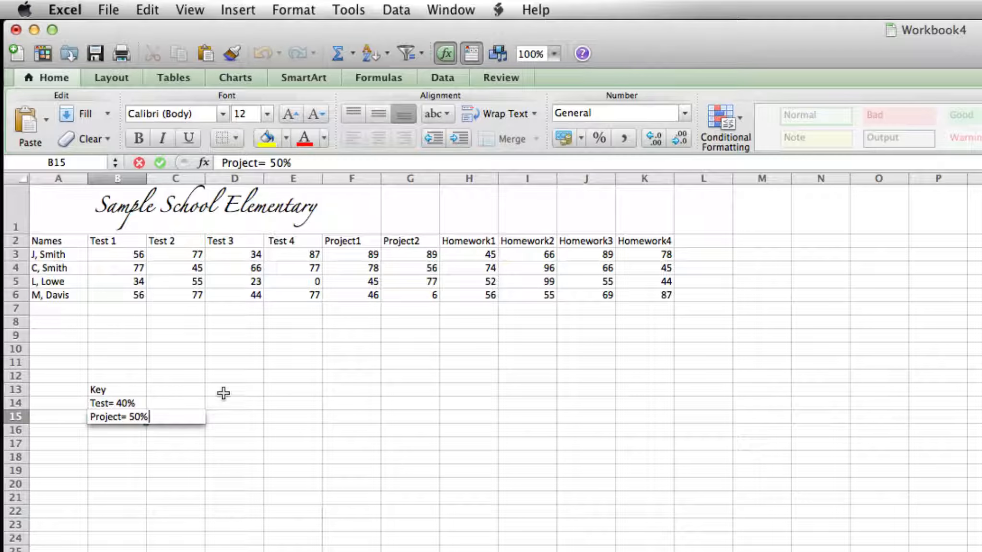
Step: Add the homework weighting to the key by entering Homework=10% in B16
click(112, 432)
text(Homeow)
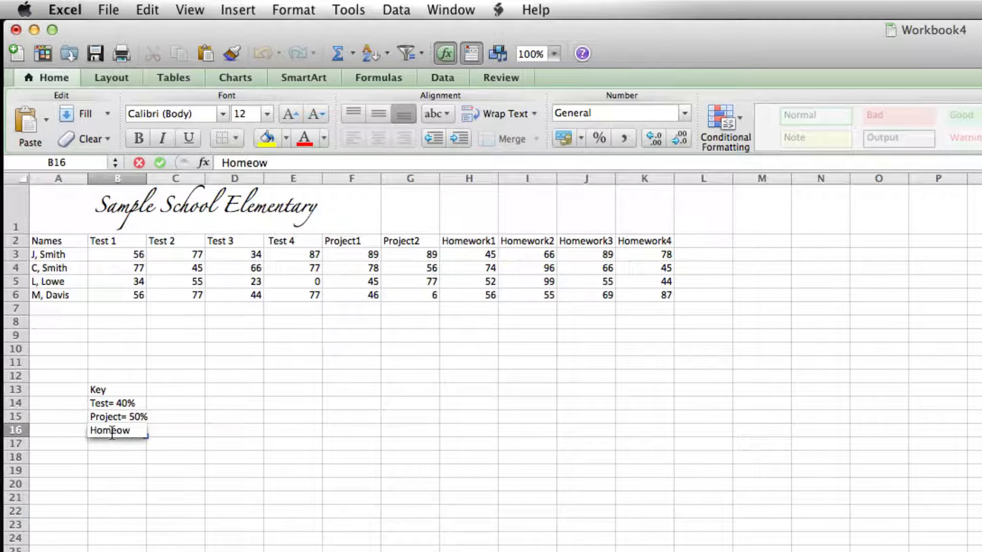
key(BackSpace)
key(BackSpace)
text(wo)
text(rk)
text(-)
key(BackSpace)
text(=10%)
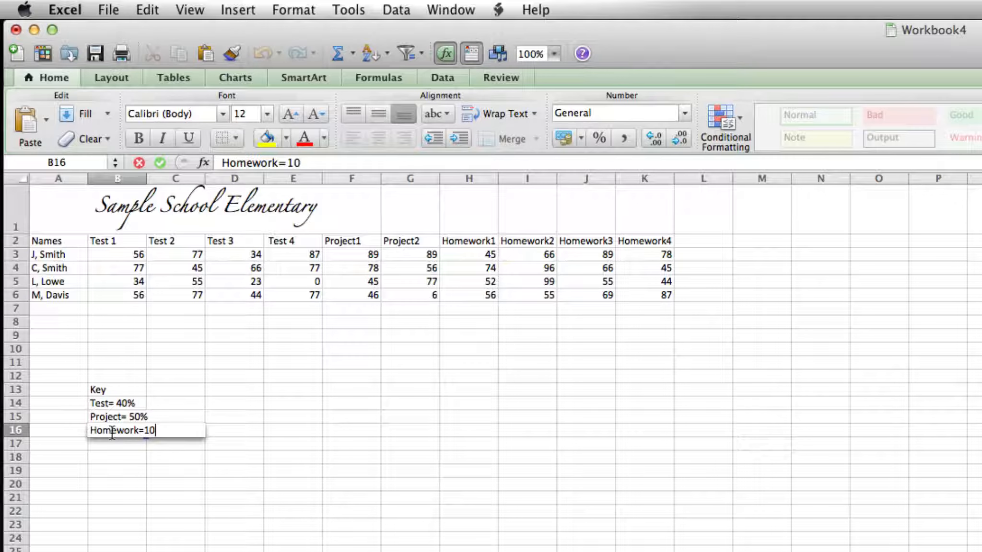
click(108, 443)
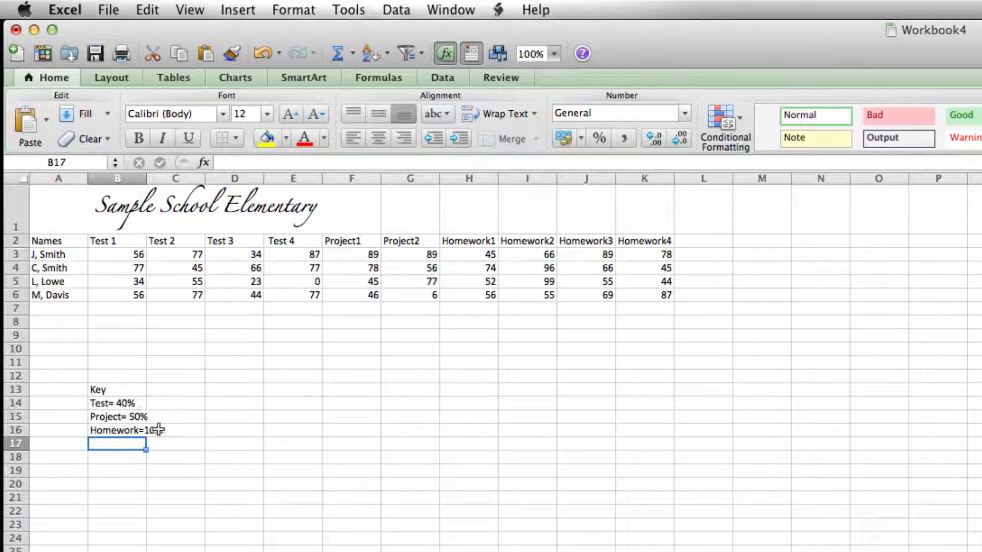
click(116, 431)
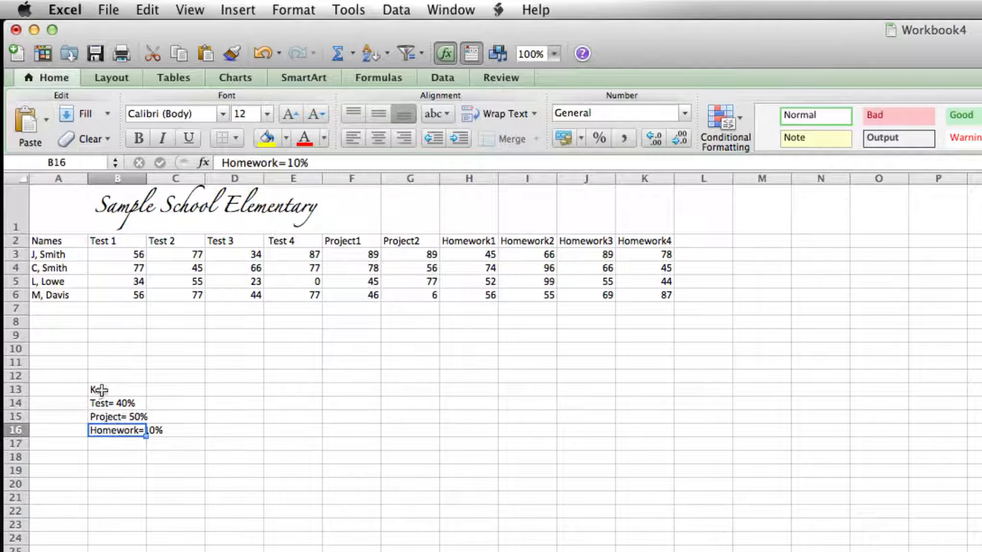
click(102, 391)
click(121, 428)
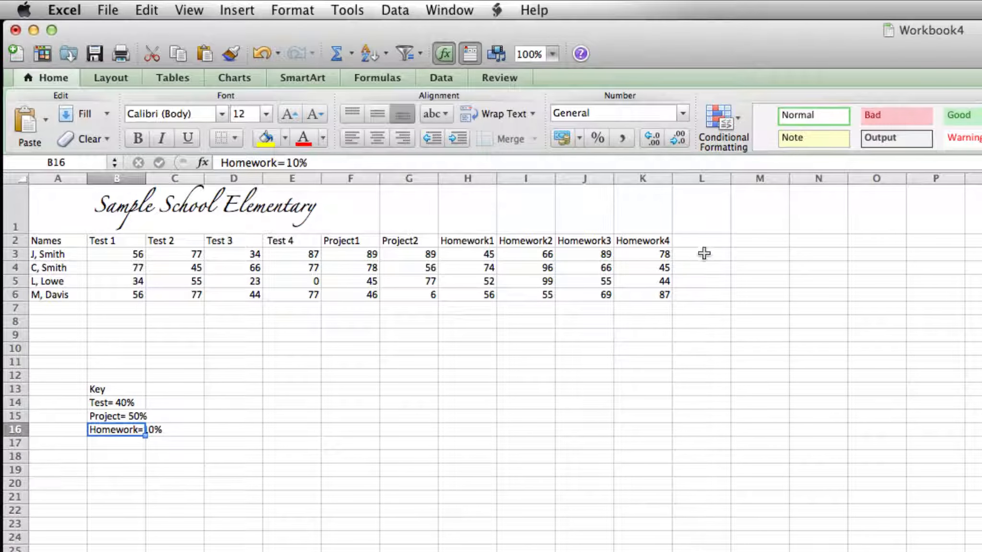
Step: Add a Final Grade column heading in L2, after the Homework4 column
click(688, 240)
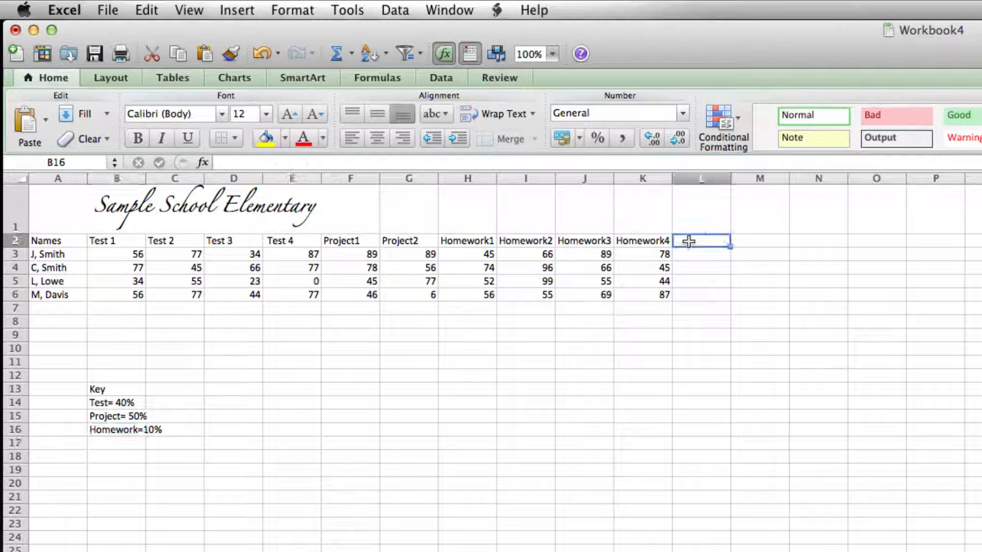
text(Fin)
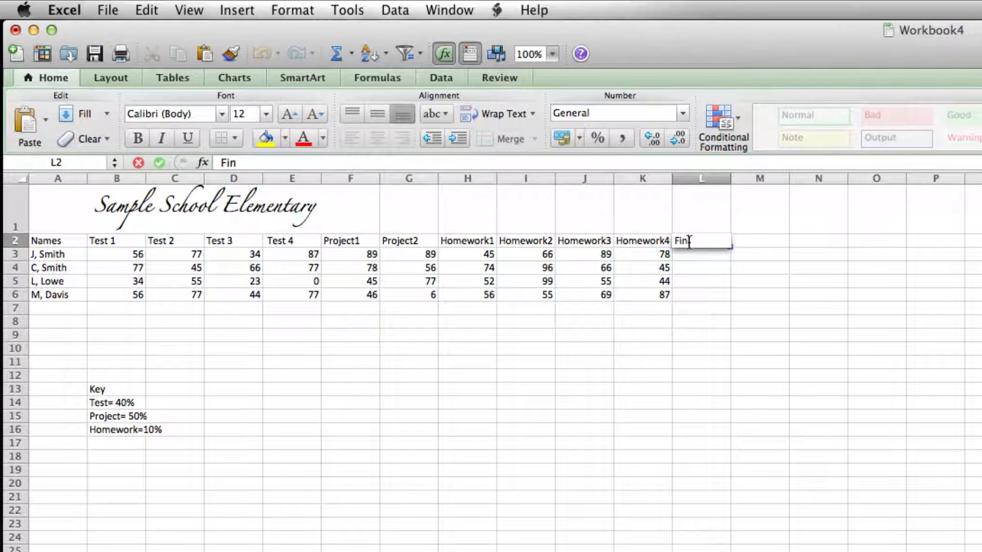
text(al Grade)
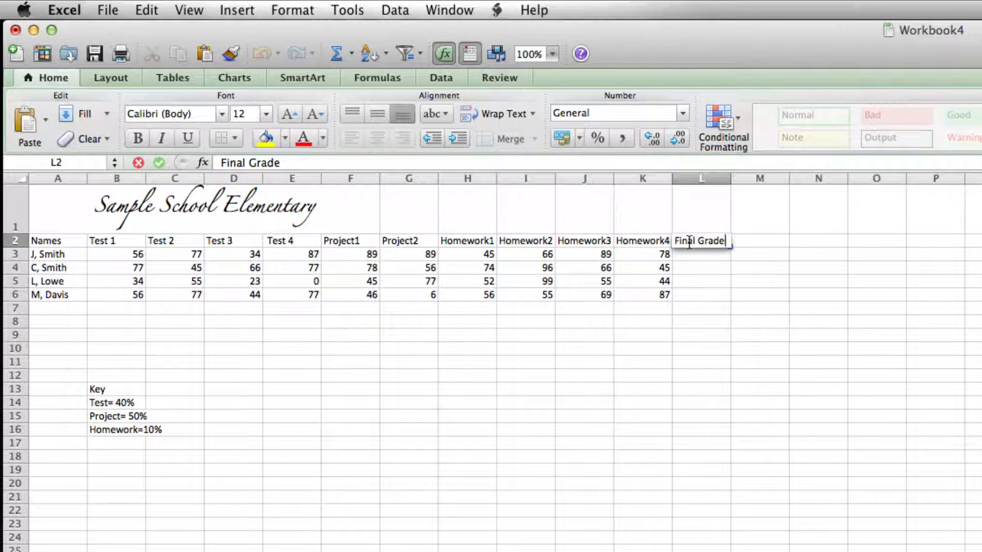
Step: Begin the final grade formula in L3 by summing the four test scores: =(((B3+C3+D3+E3
click(698, 259)
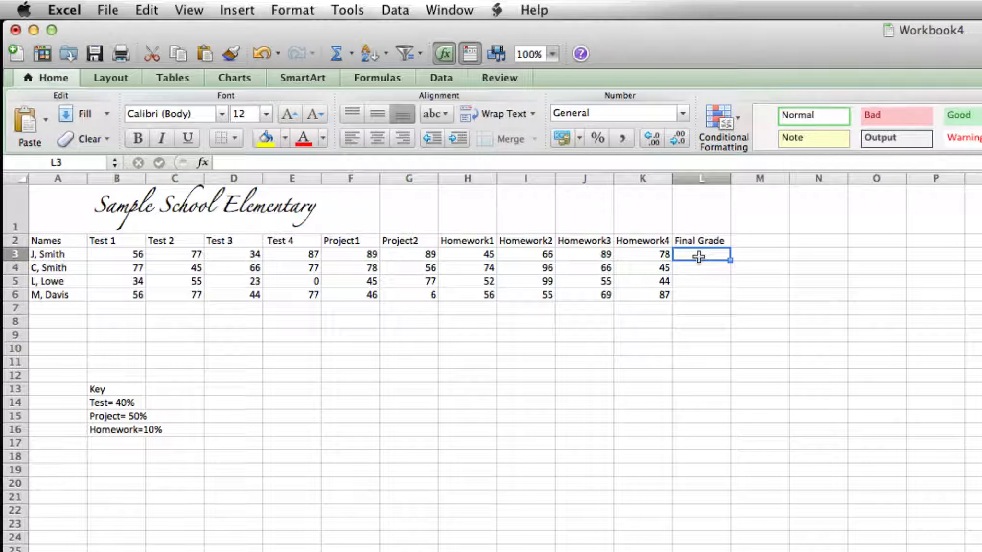
text(=)
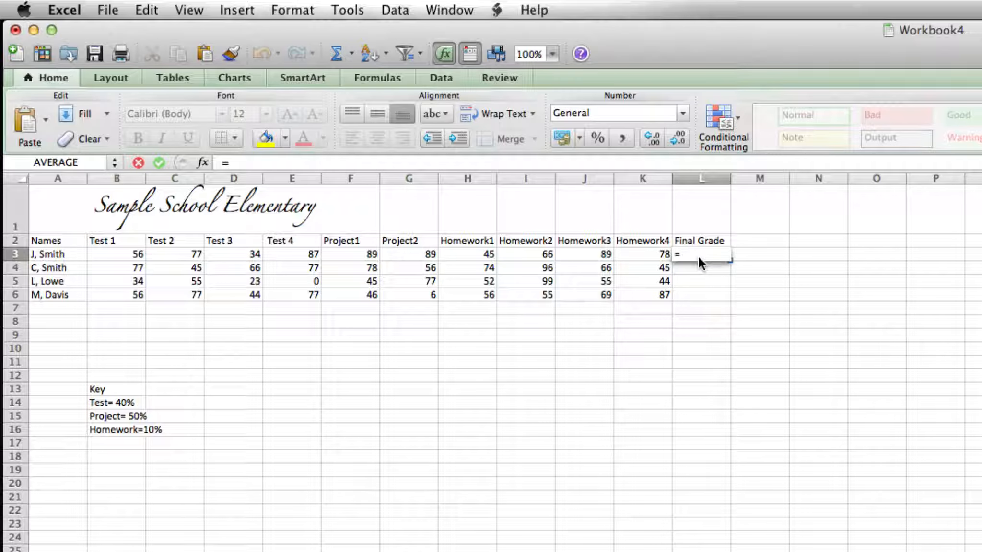
text(((()
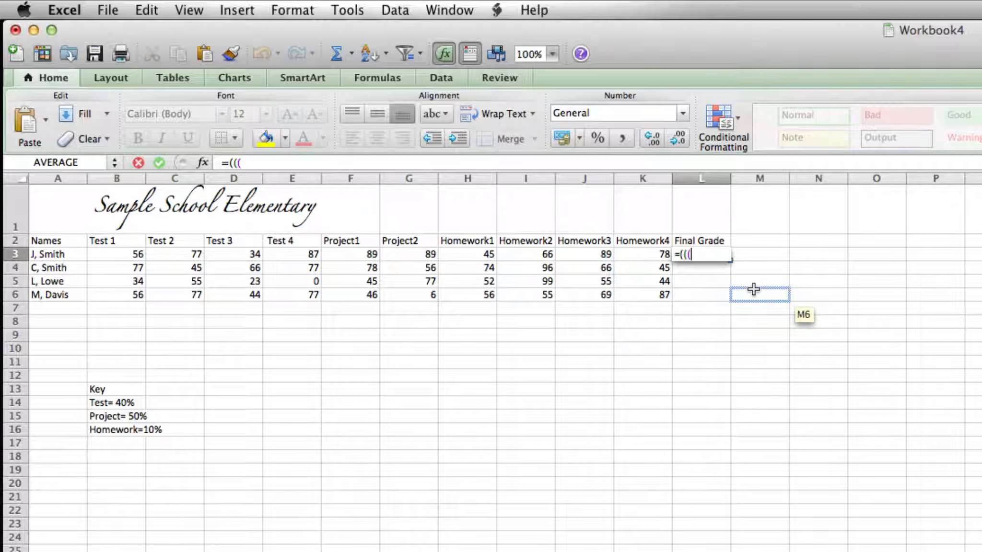
text(B3)
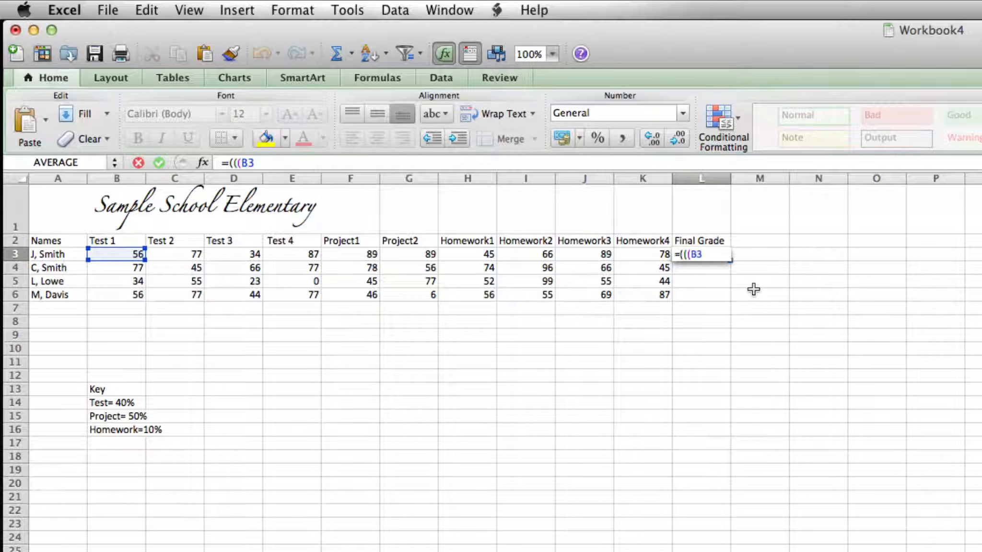
text(+)
text(C3)
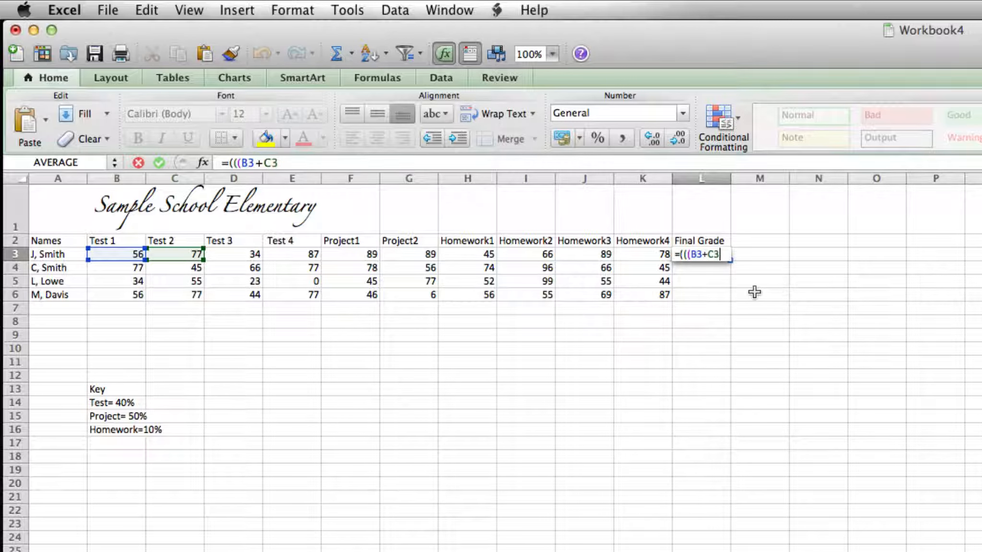
text(+D3)
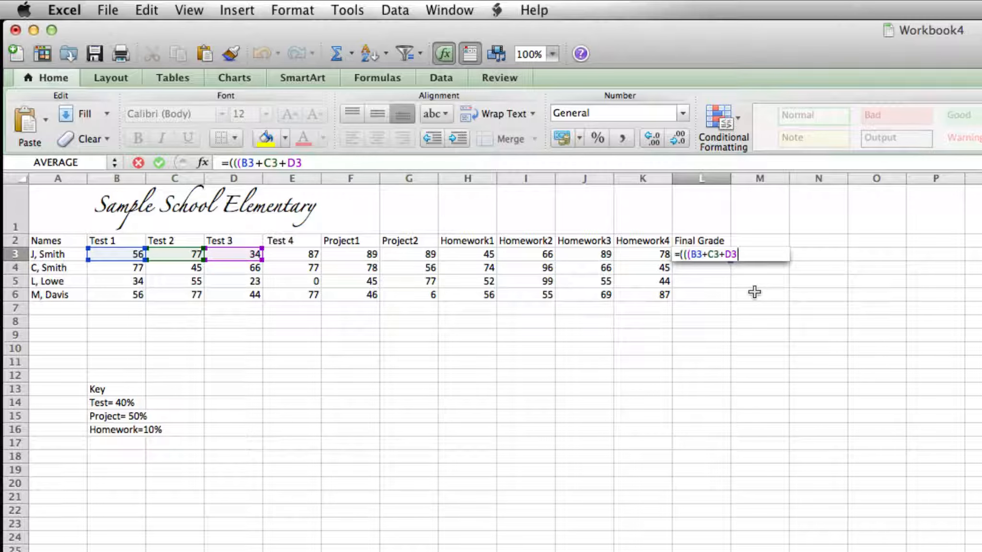
text(+E3)
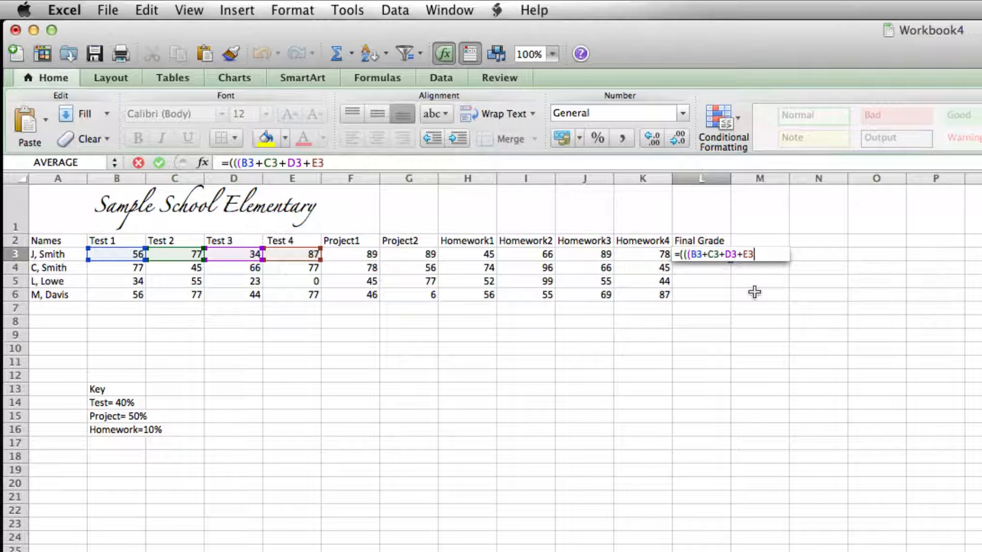
Step: Complete the test part of the L3 formula by dividing the sum by 4 and multiplying by 0.4, closing the brackets
text())
text(/4))
text(*)
text(0.)
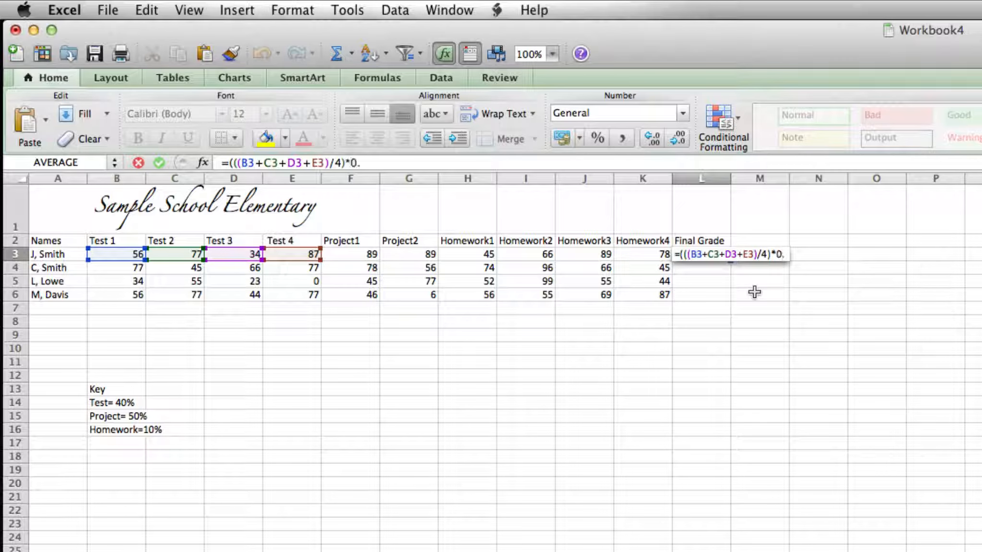
text(4)
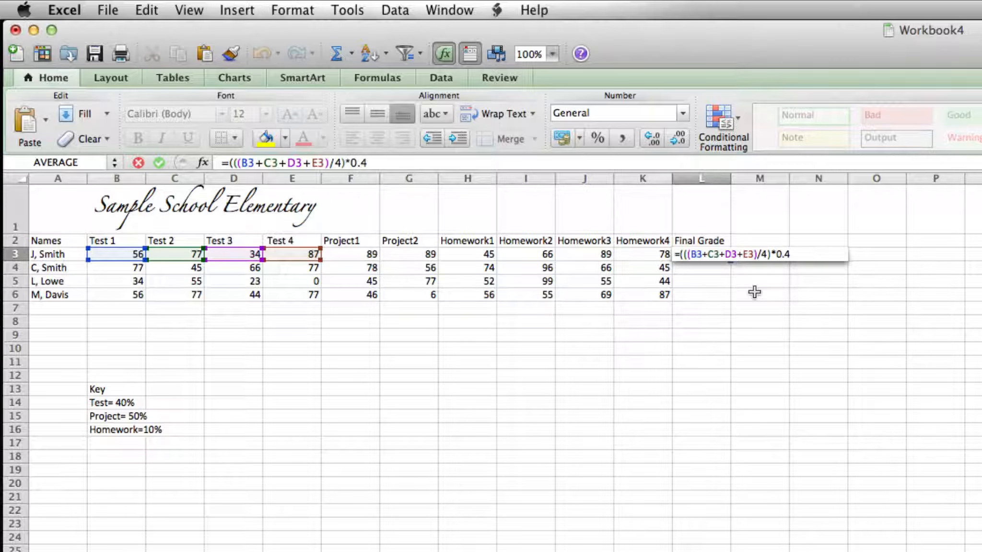
text())
Step: Extend the L3 formula with the weighted project average, +(((F3+G3)/2)*0.5)
text(+)
text(((()
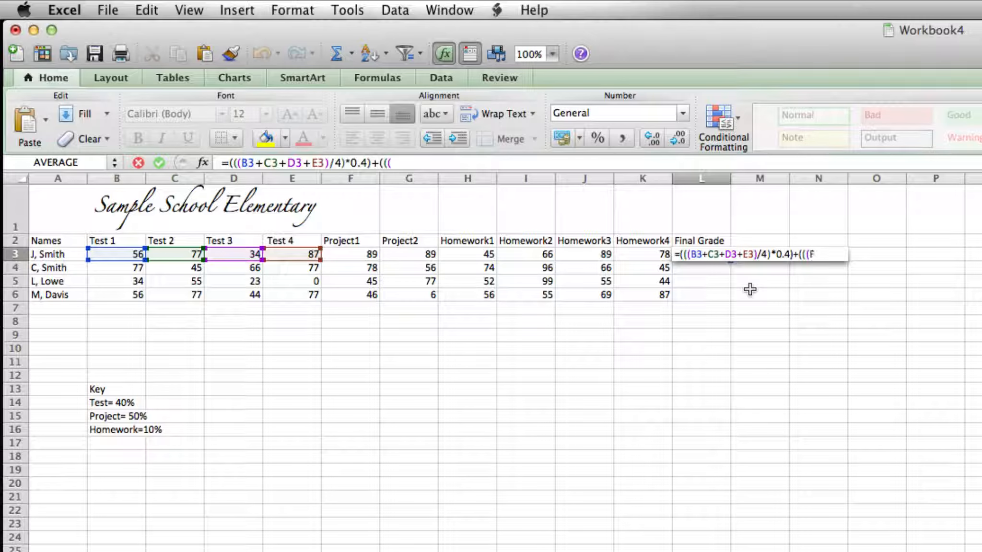
text(F3)
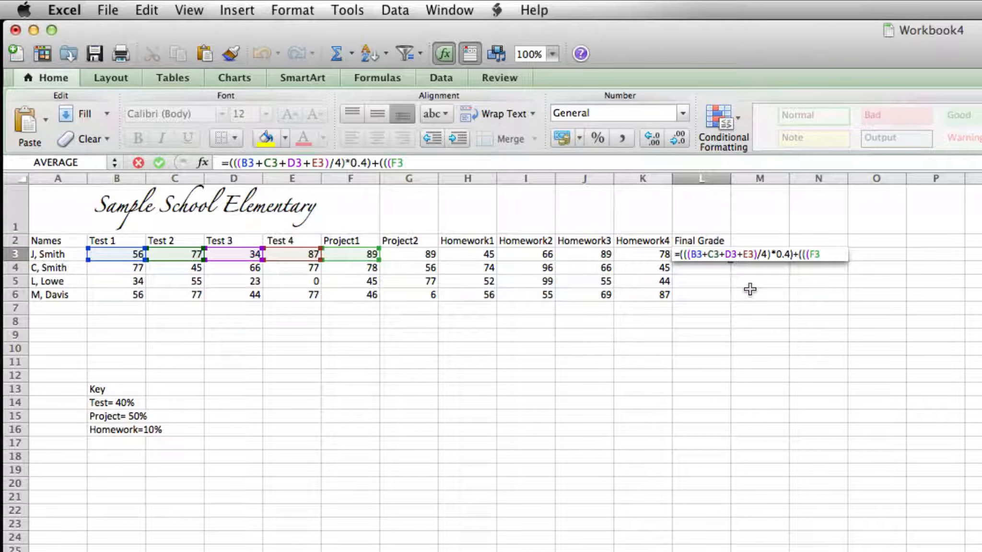
text(+G3)
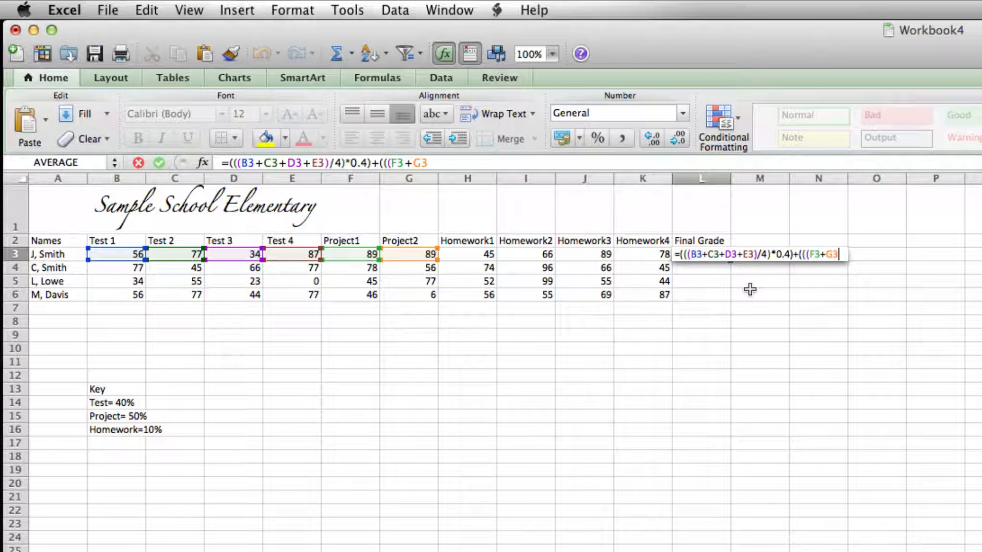
text()/2)
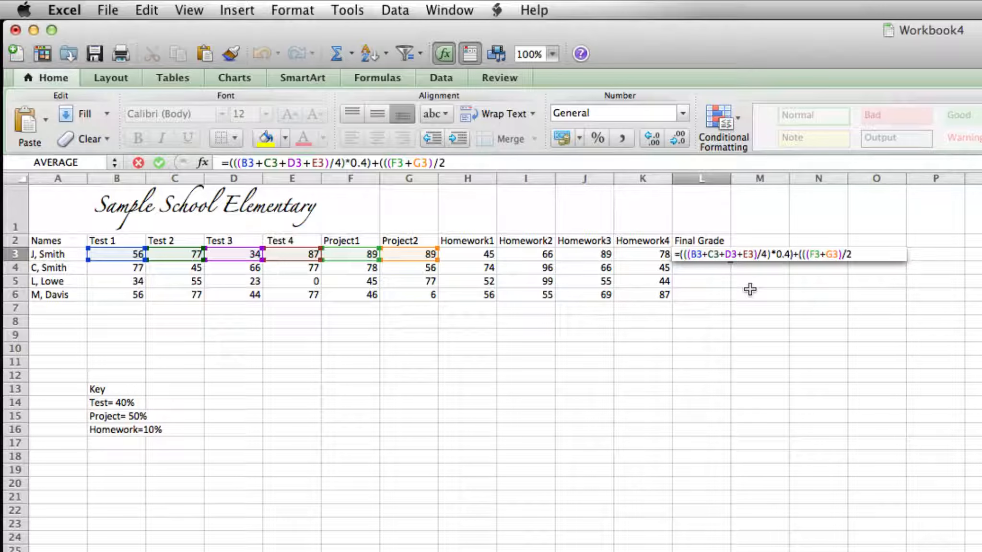
text()*)
text(0.5)
text())
Step: Finish the L3 formula with the weighted homework average, +(((H3+I3+J3+K3)/4)*0.1), and commit it
text(+)
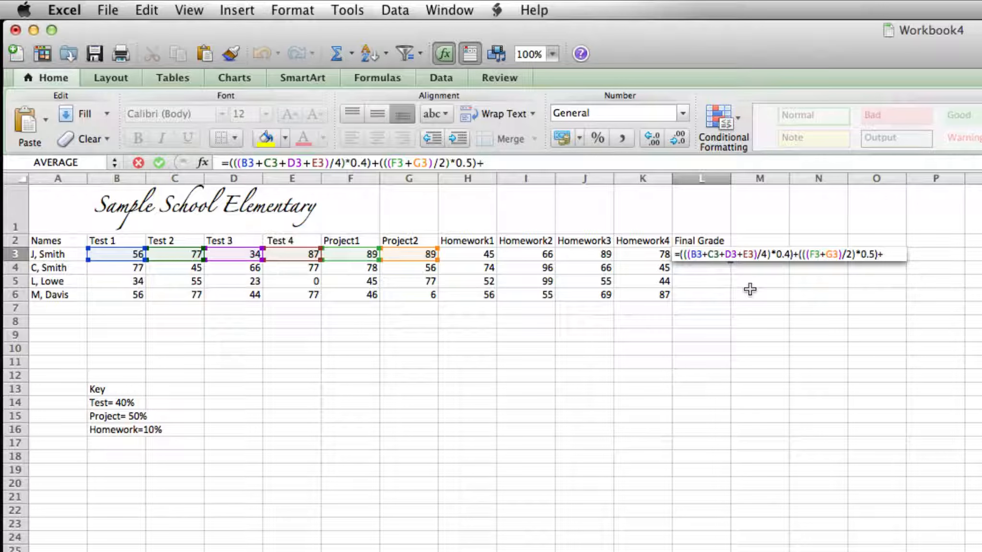
text(((()
text(H3)
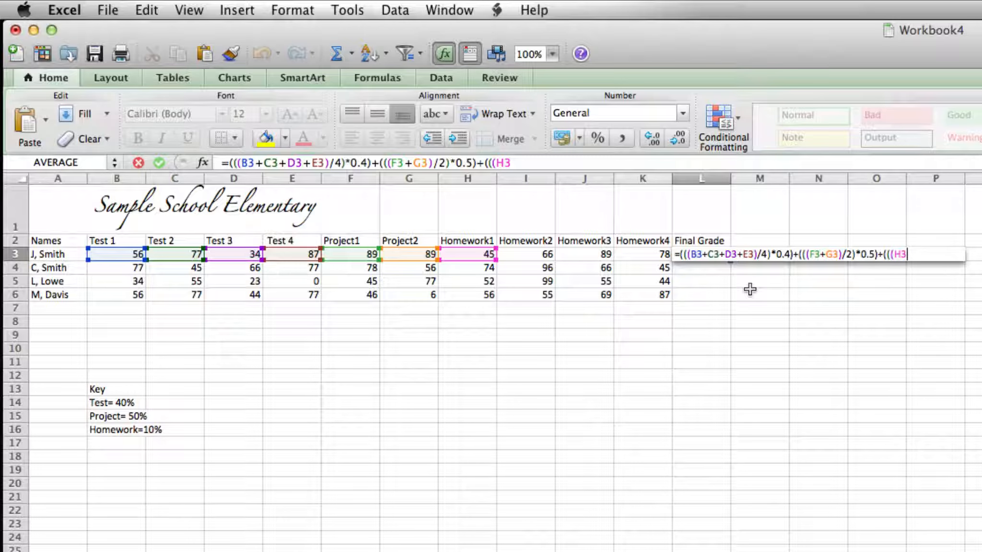
text(+I3)
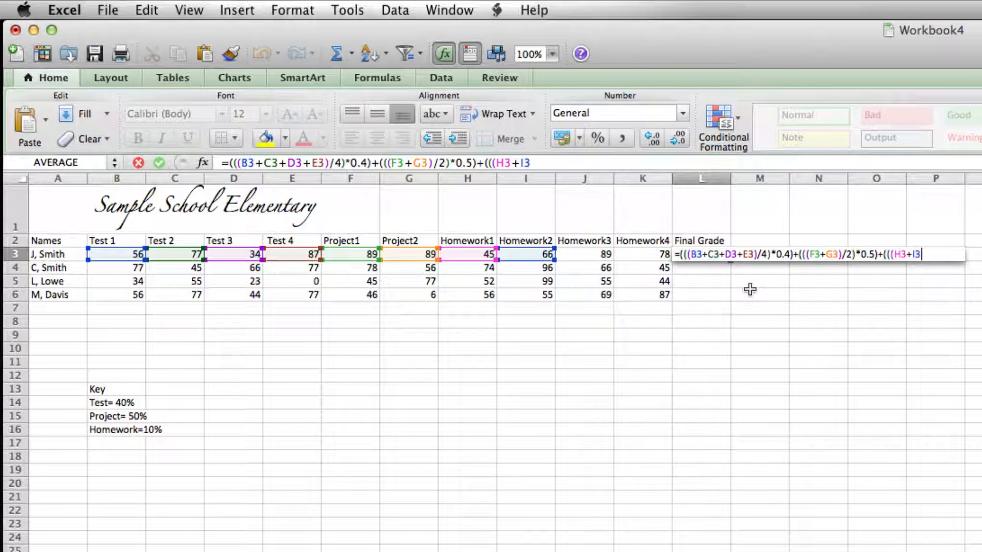
text(+J3)
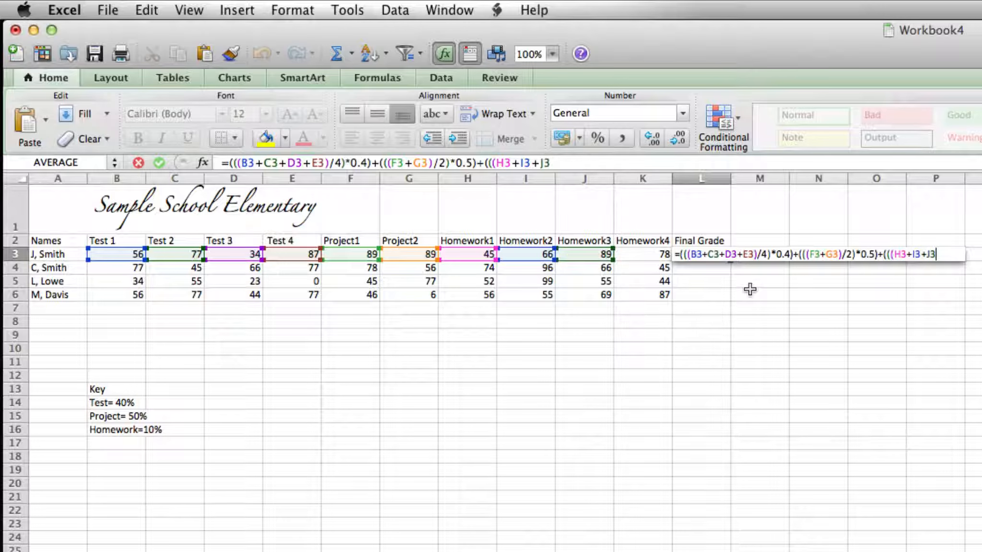
text(+K3)
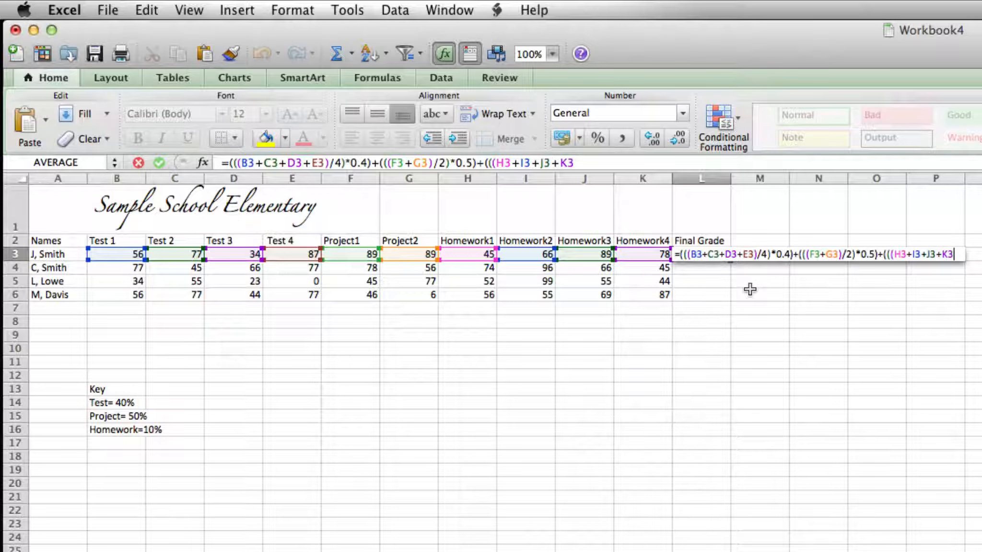
text())
text(/4))
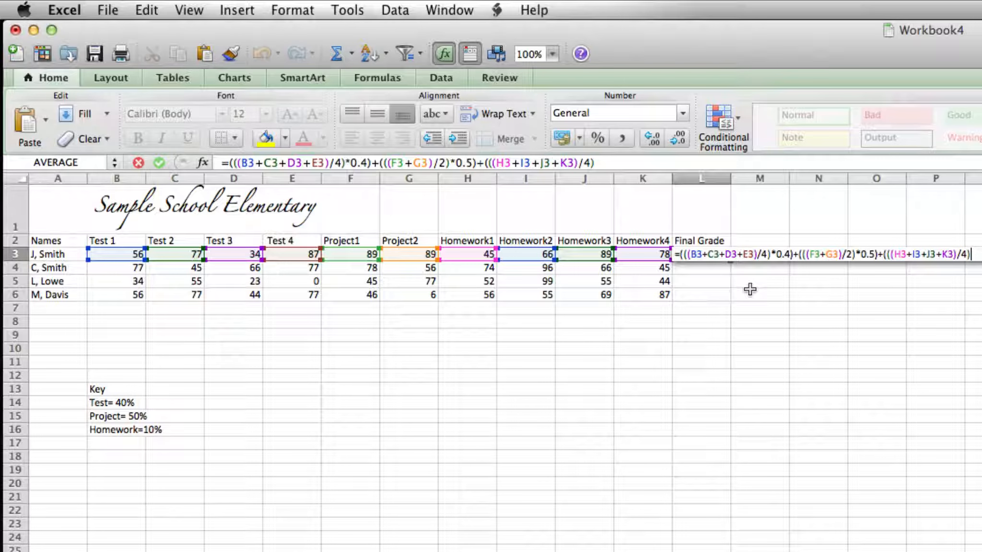
text(*)
text(0.1))
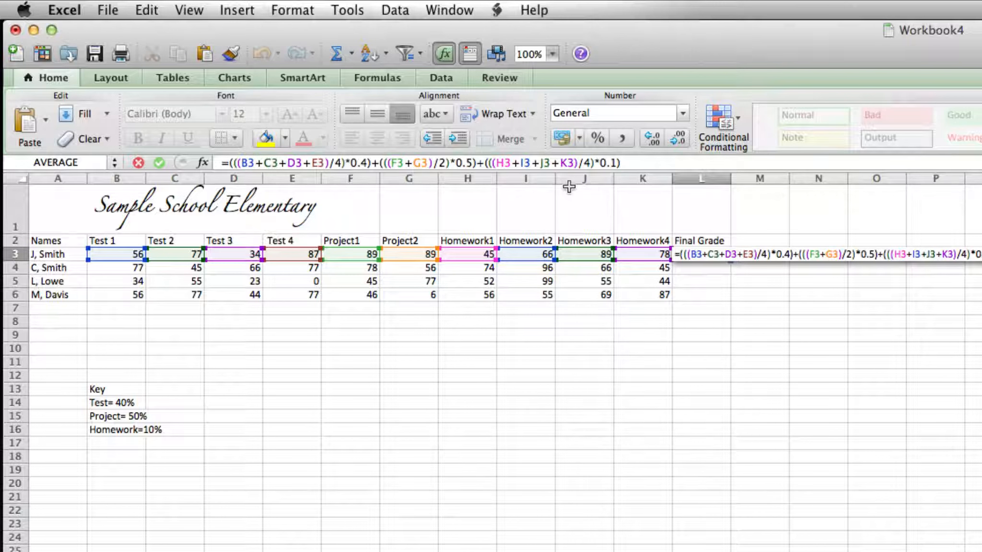
key(Return)
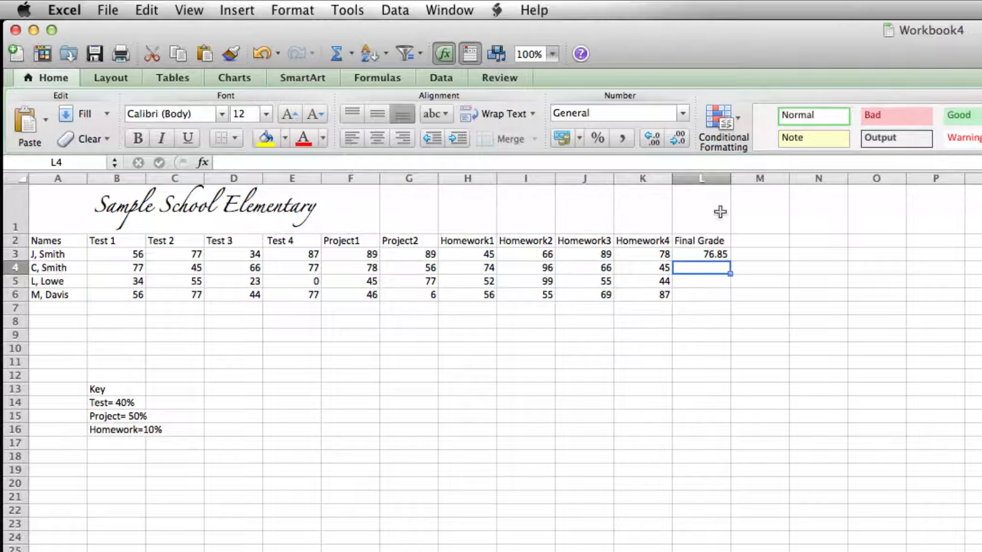
click(710, 255)
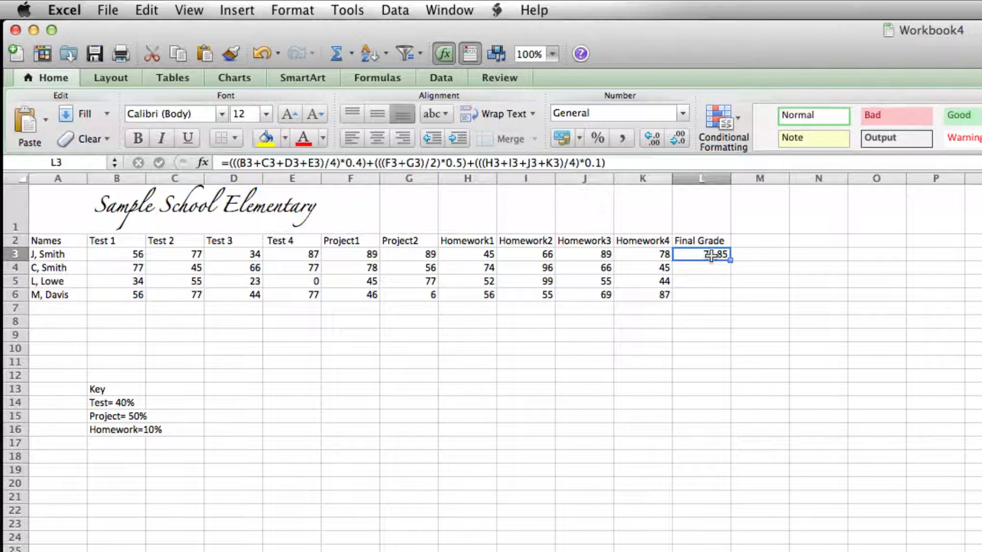